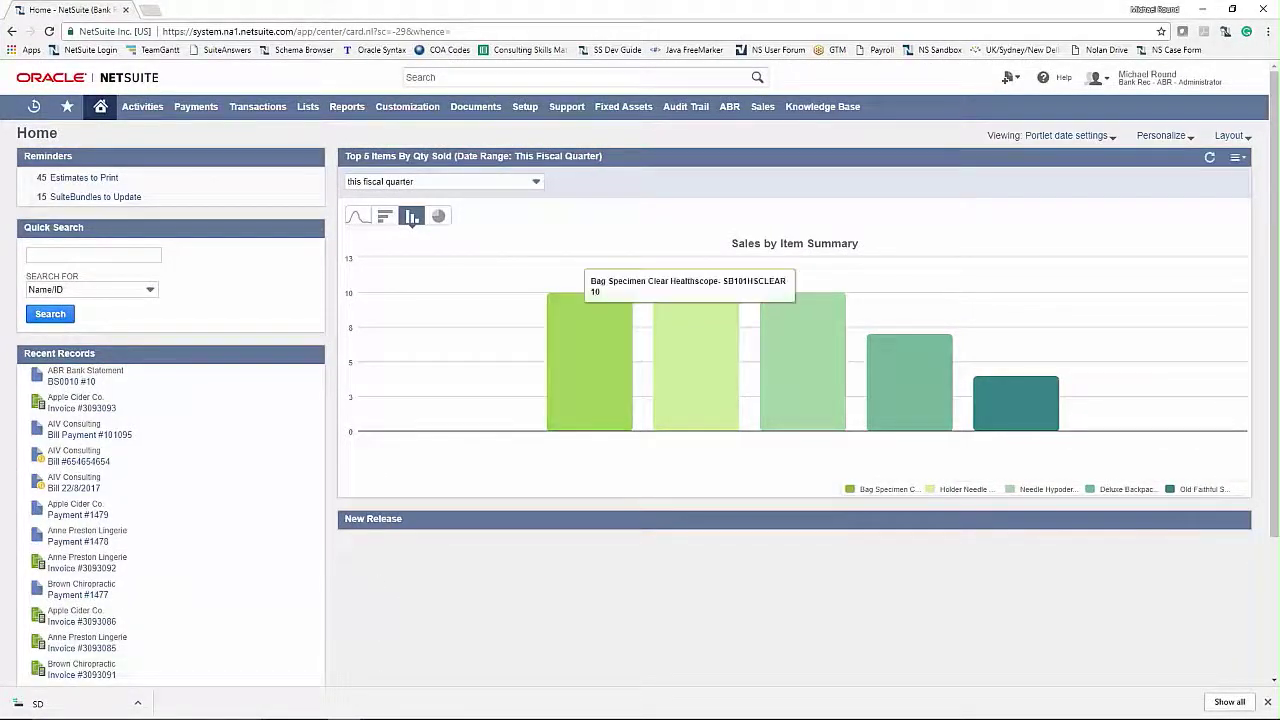
Step: Start a bank statement import in ABR with the ABR Test format and the ABR Account selected
mouse_move(731, 114)
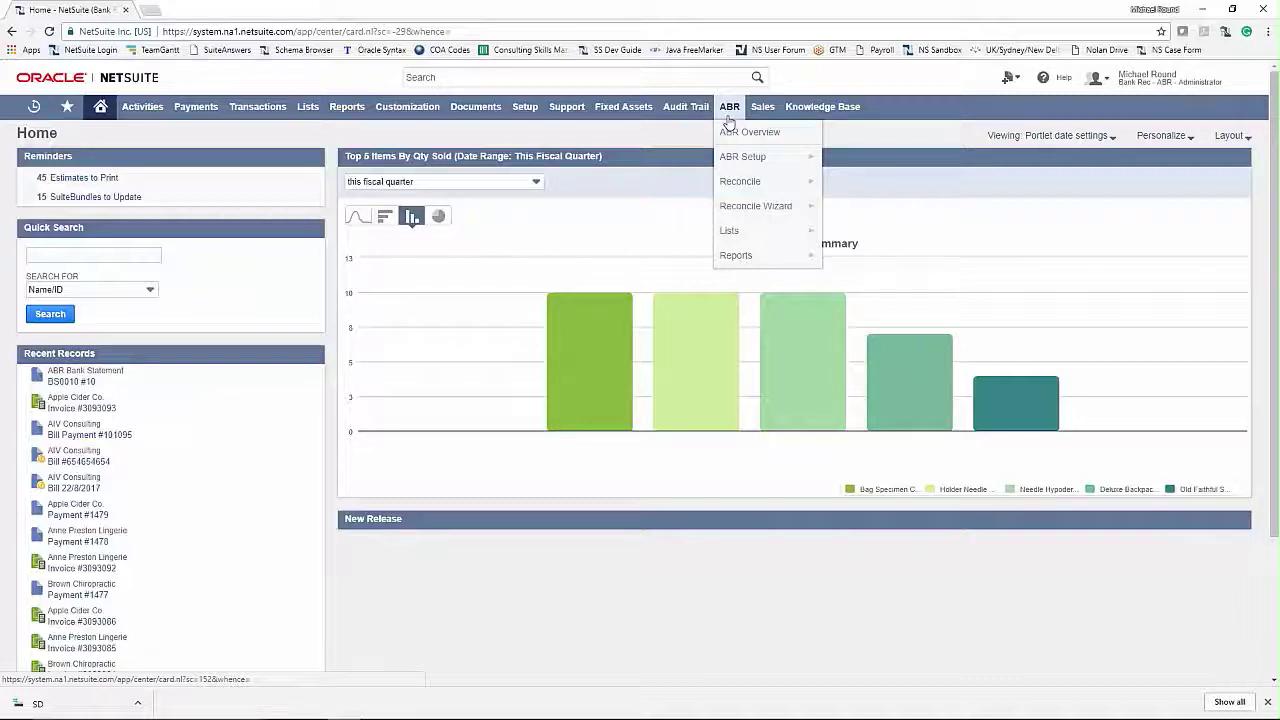
mouse_move(757, 181)
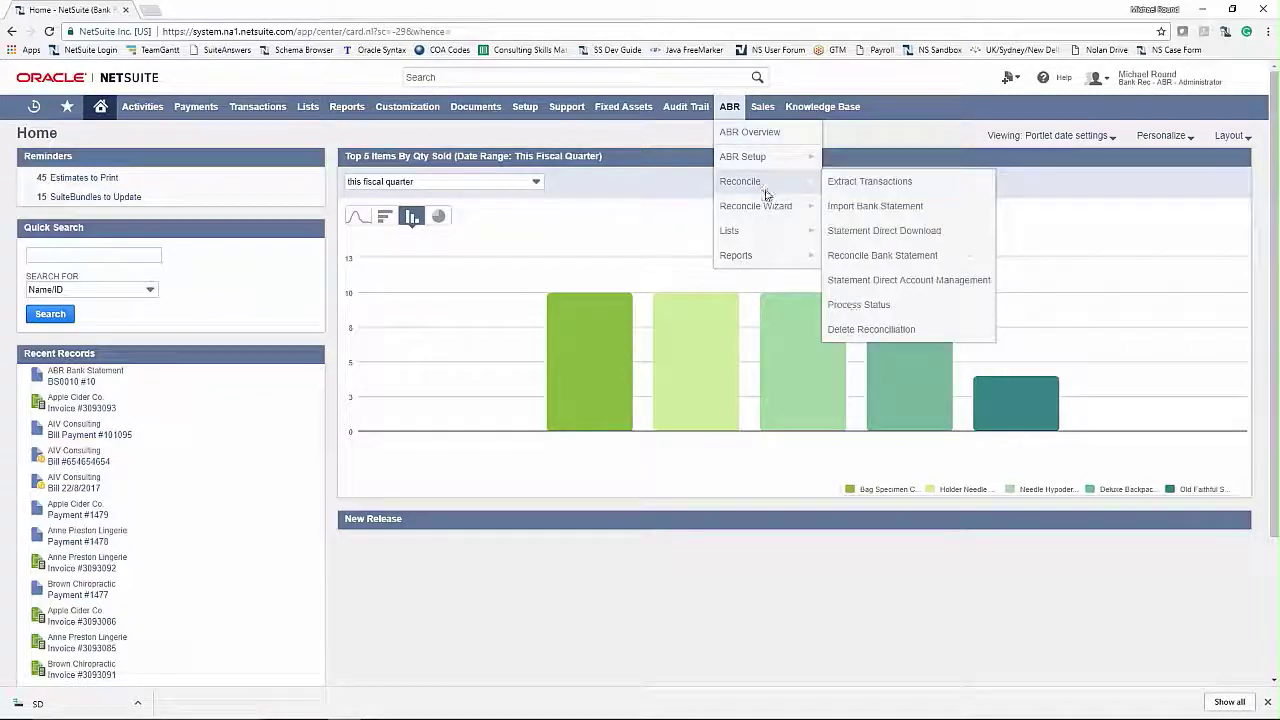
left_click(860, 210)
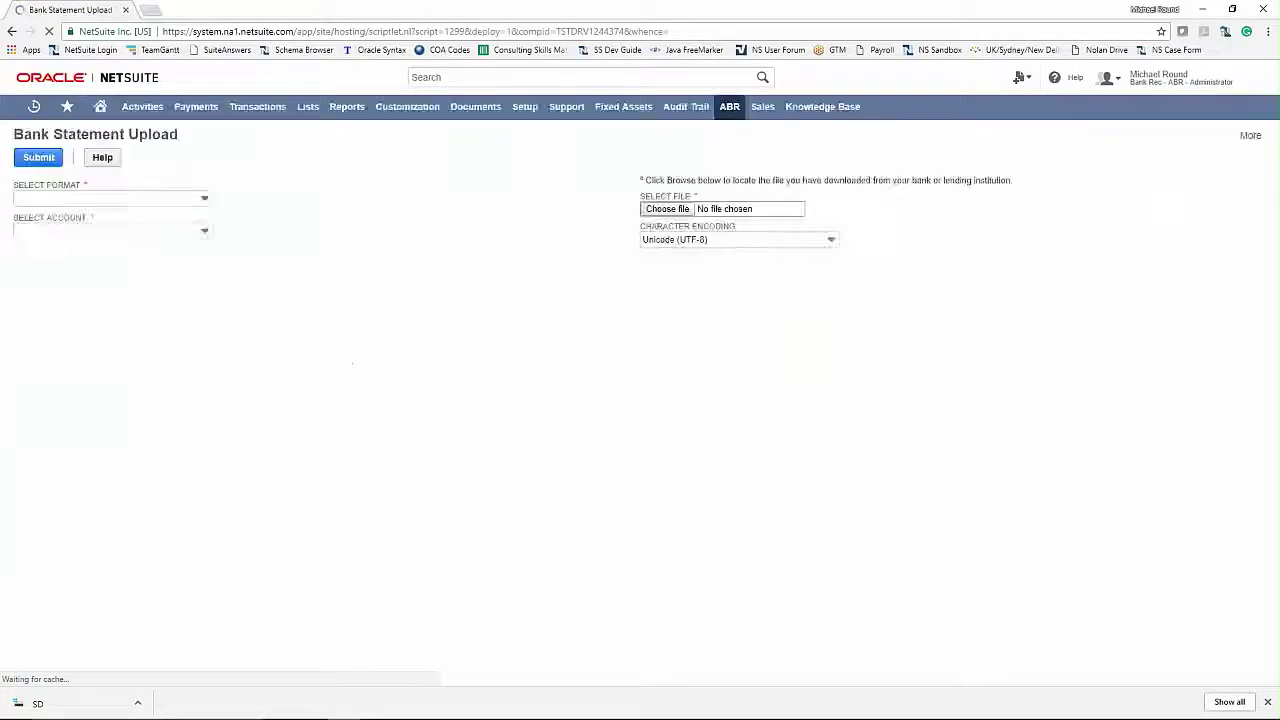
left_click(118, 199)
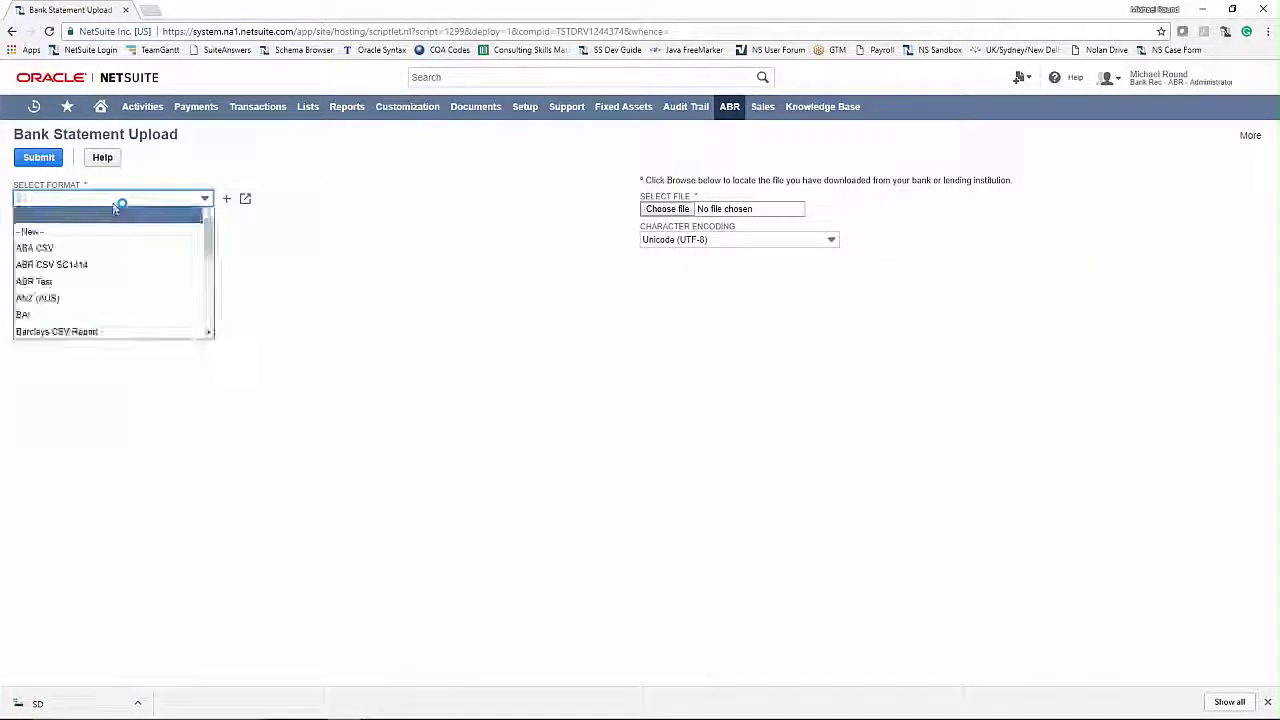
left_click(120, 281)
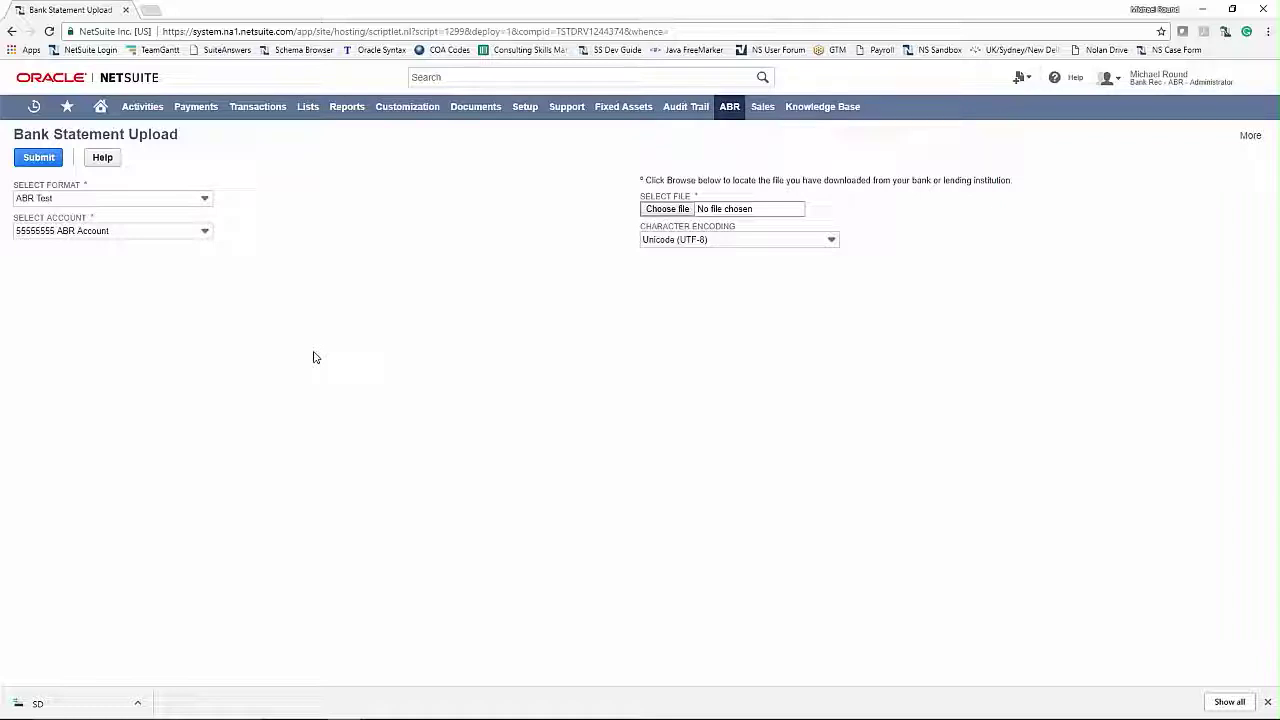
left_click(97, 231)
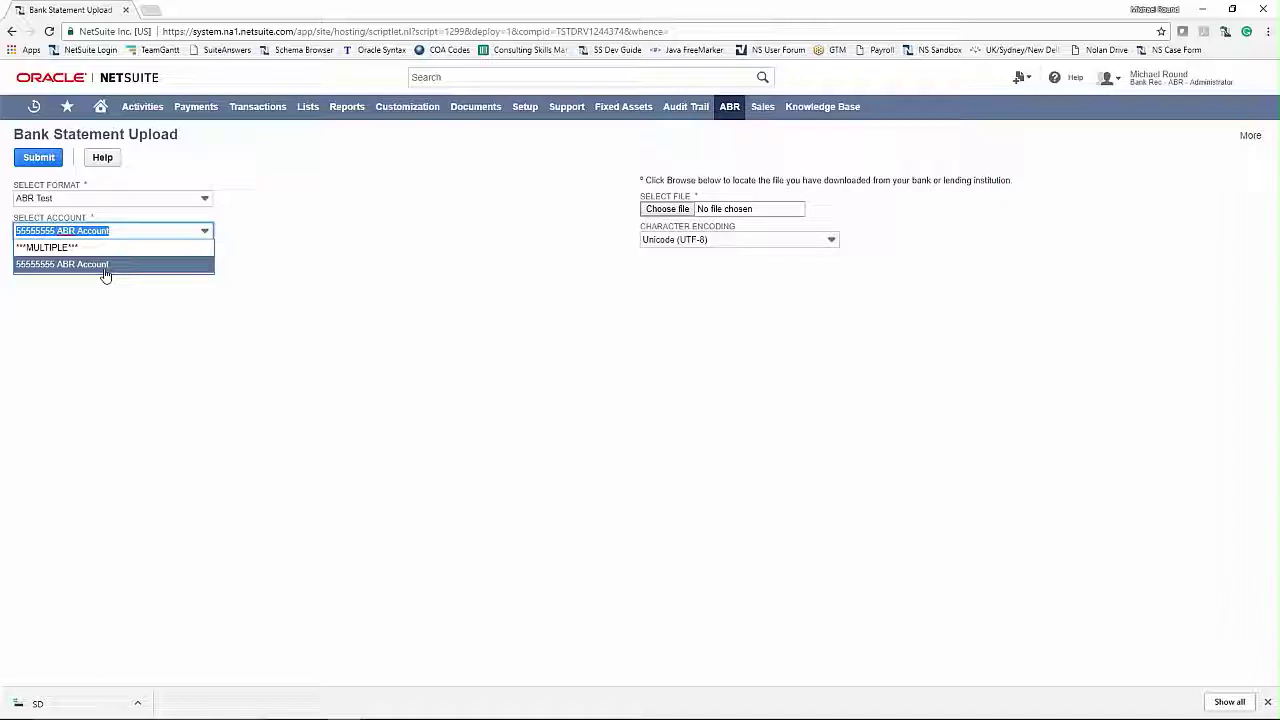
left_click(105, 264)
left_click(240, 286)
Step: Attach ABR Demo Transactions v1.3.csv as the statement file, submit the import and refresh its status until processing finishes
left_click(668, 209)
scroll(55, 120, "up", 2)
left_click(50, 83)
double_click(186, 215)
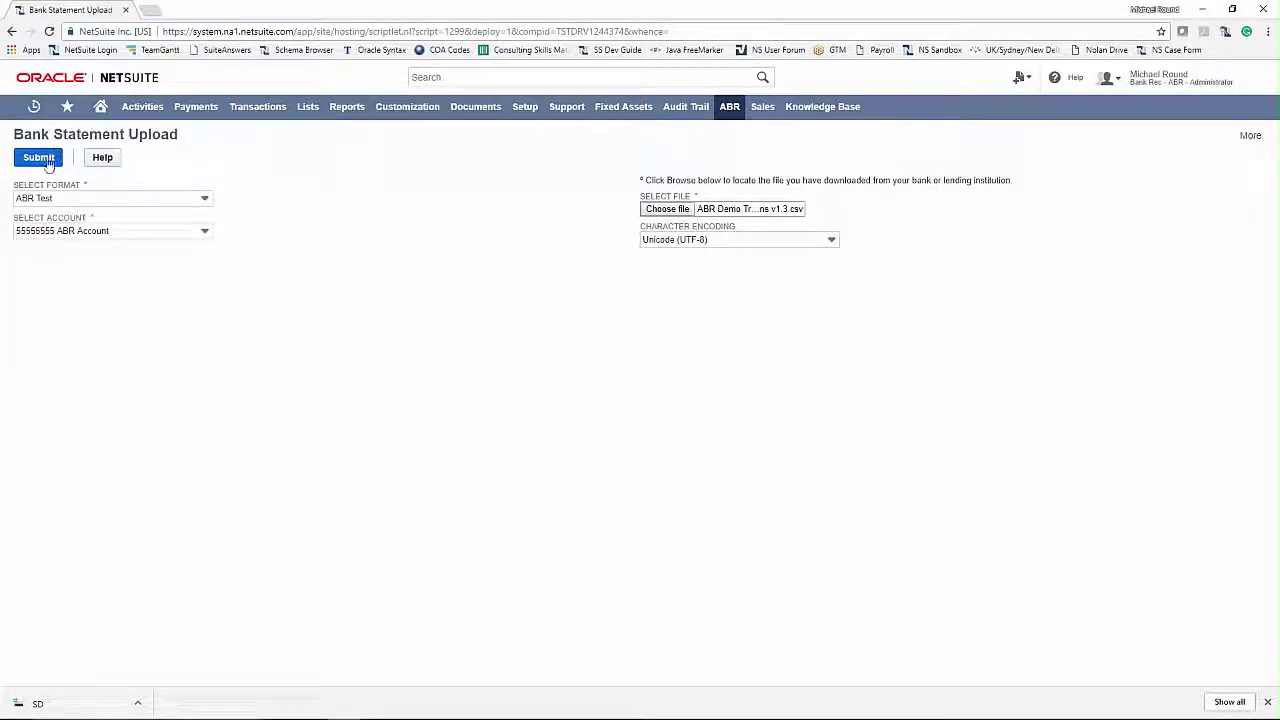
left_click(40, 158)
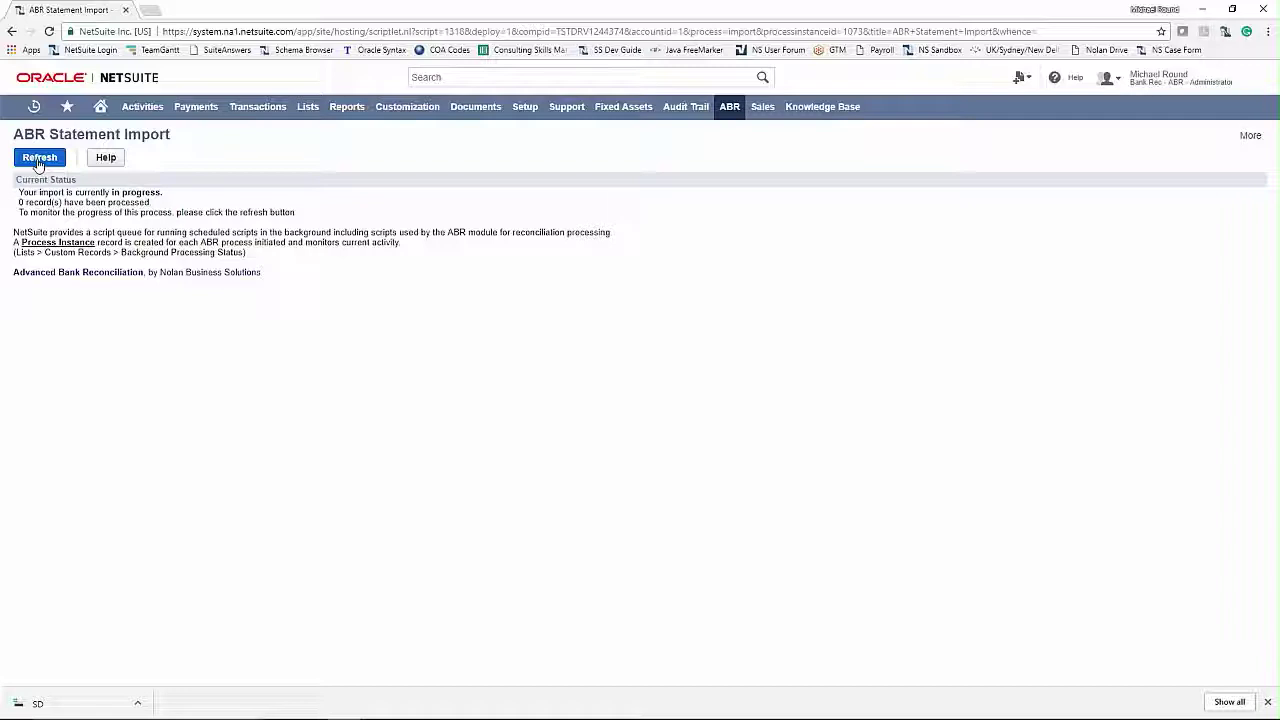
left_click(38, 160)
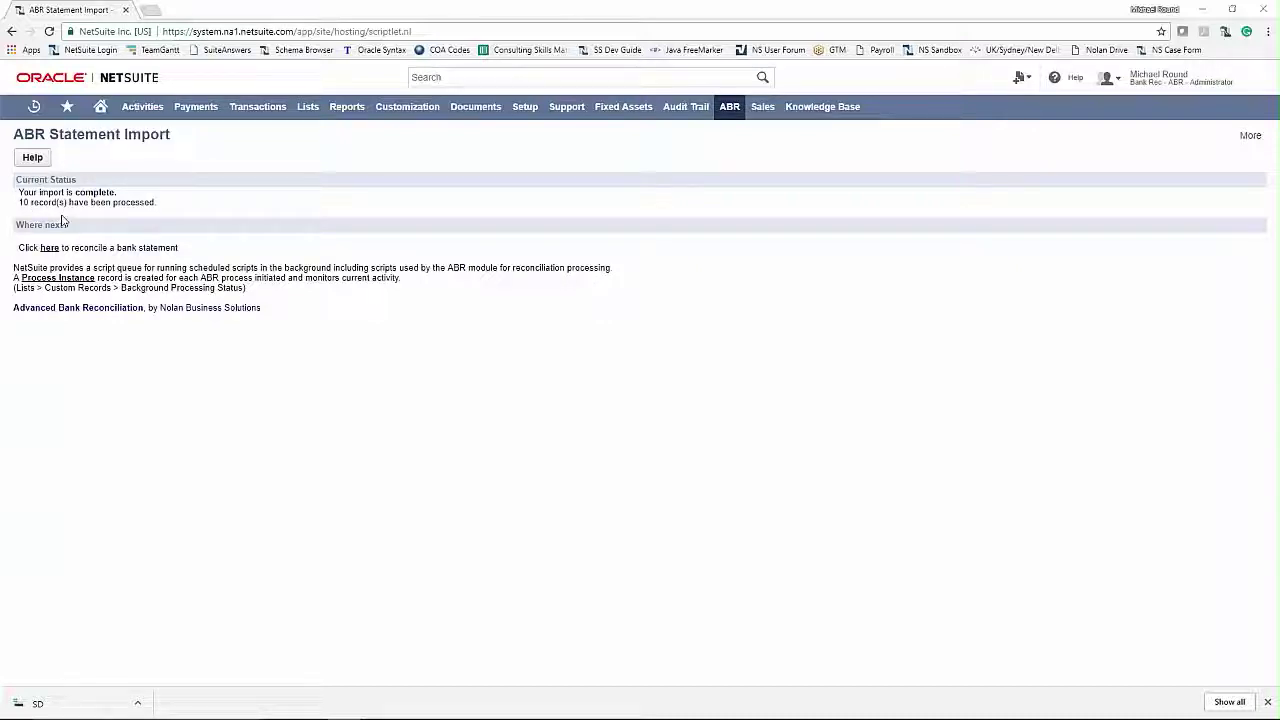
Step: Switch to Excel to review the statement lines in ABR Demo Transactions v1.3, then return to NetSuite and dismiss the downloads bar
key("alt+Tab")
key("alt+Tab")
key("alt+Tab")
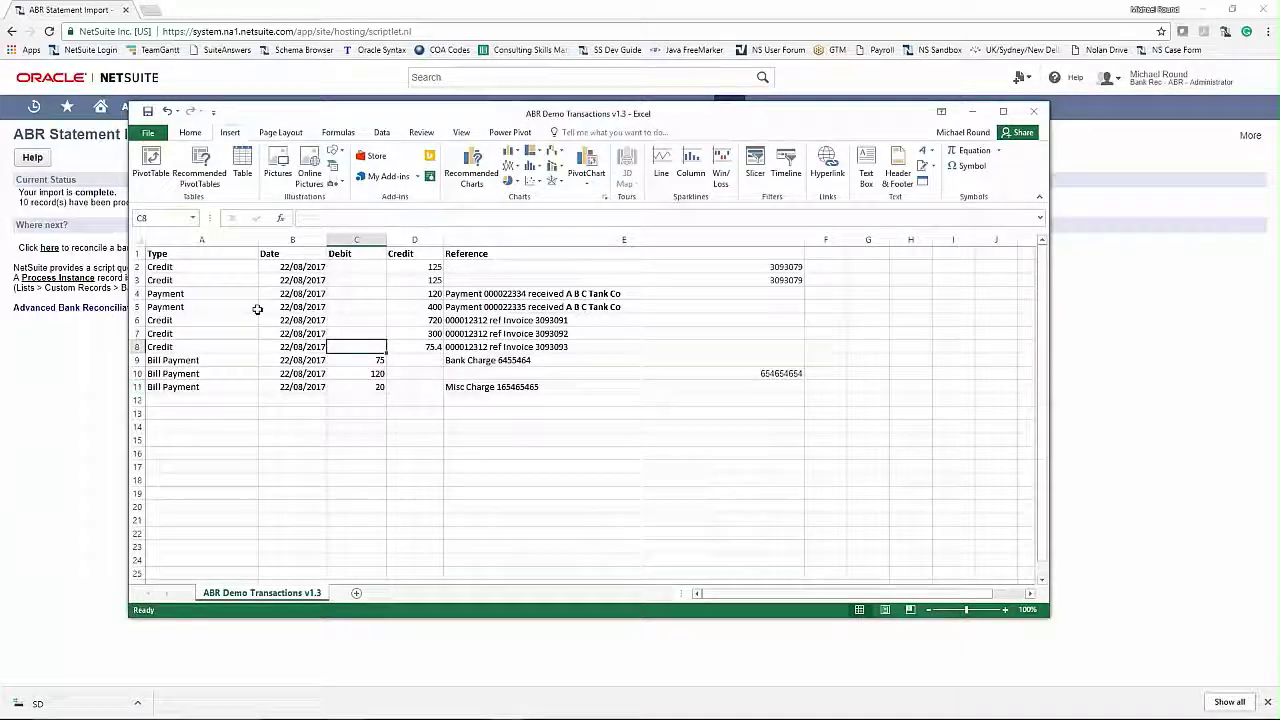
left_click(337, 429)
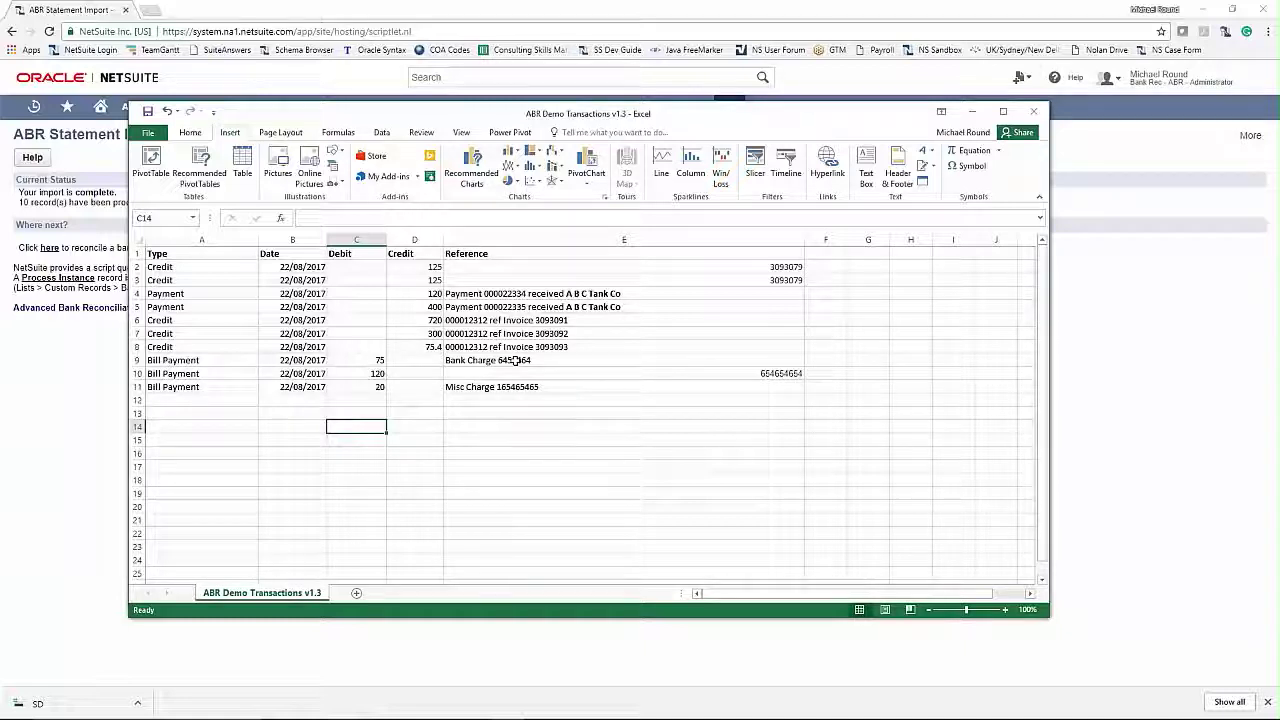
left_click(96, 386)
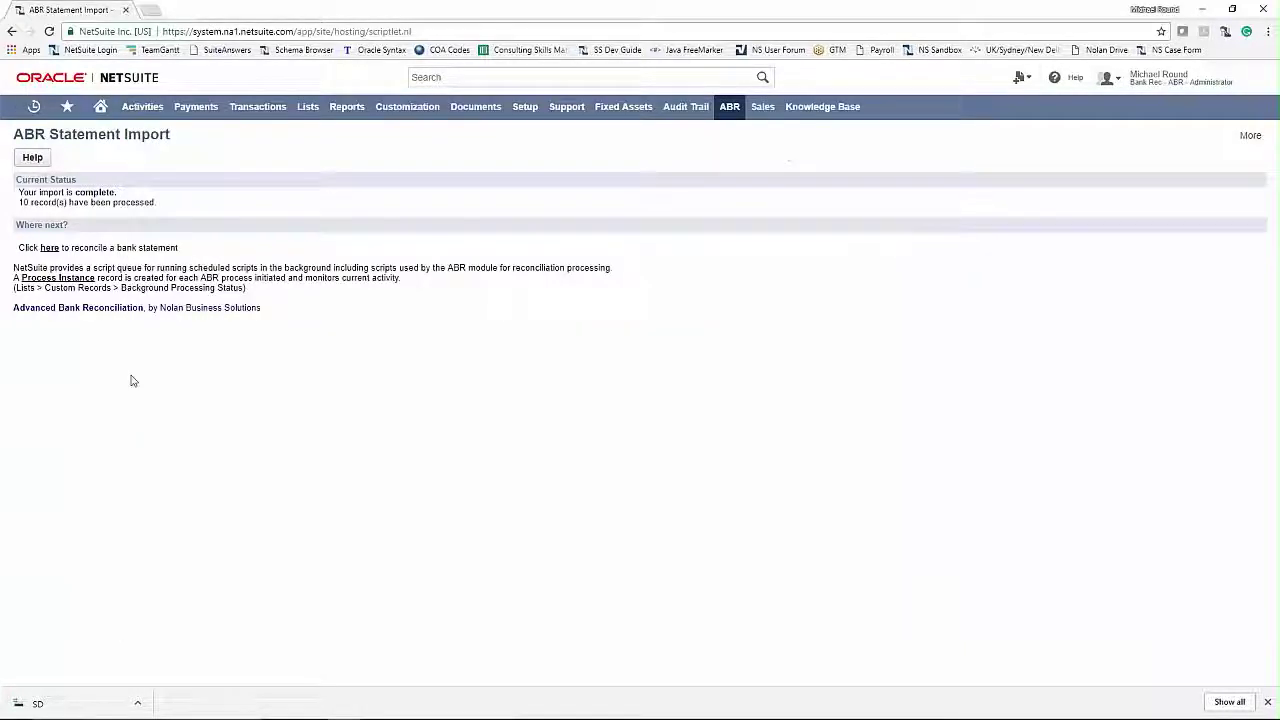
left_click(1267, 702)
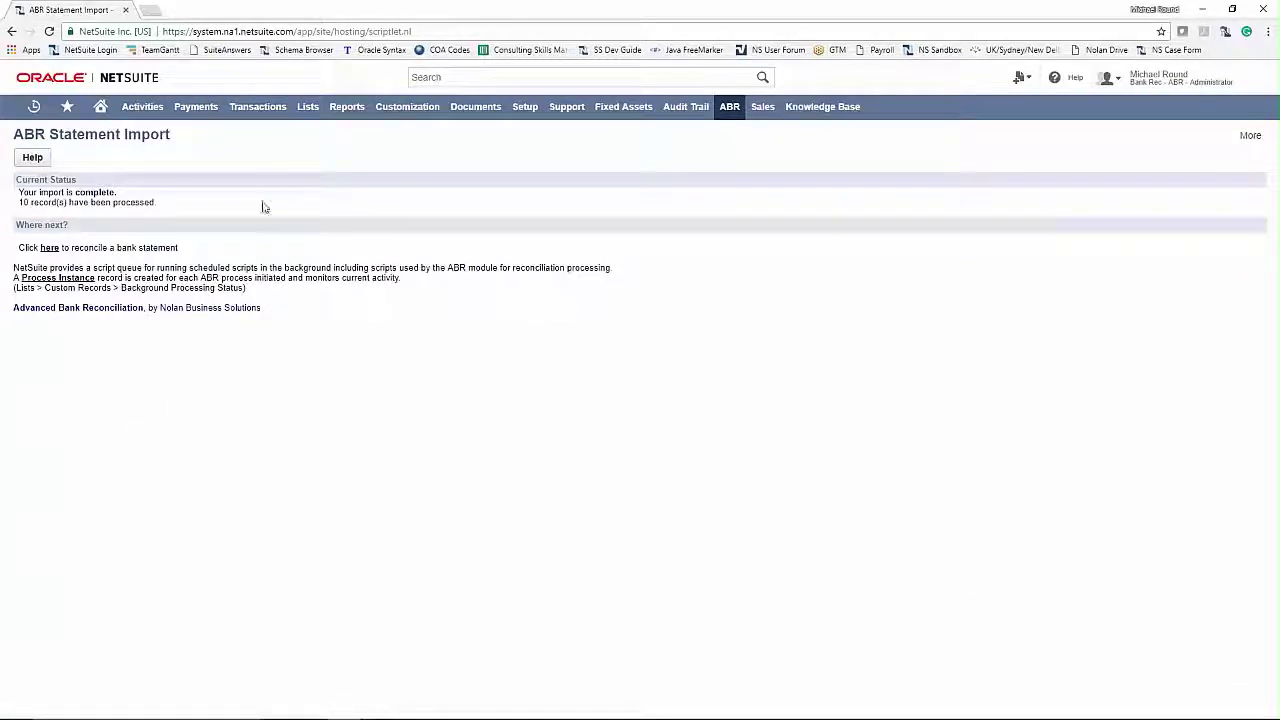
Step: Extract the NetSuite transactions for the ABR Account with the cut off date set to 21/8/2017
mouse_move(737, 117)
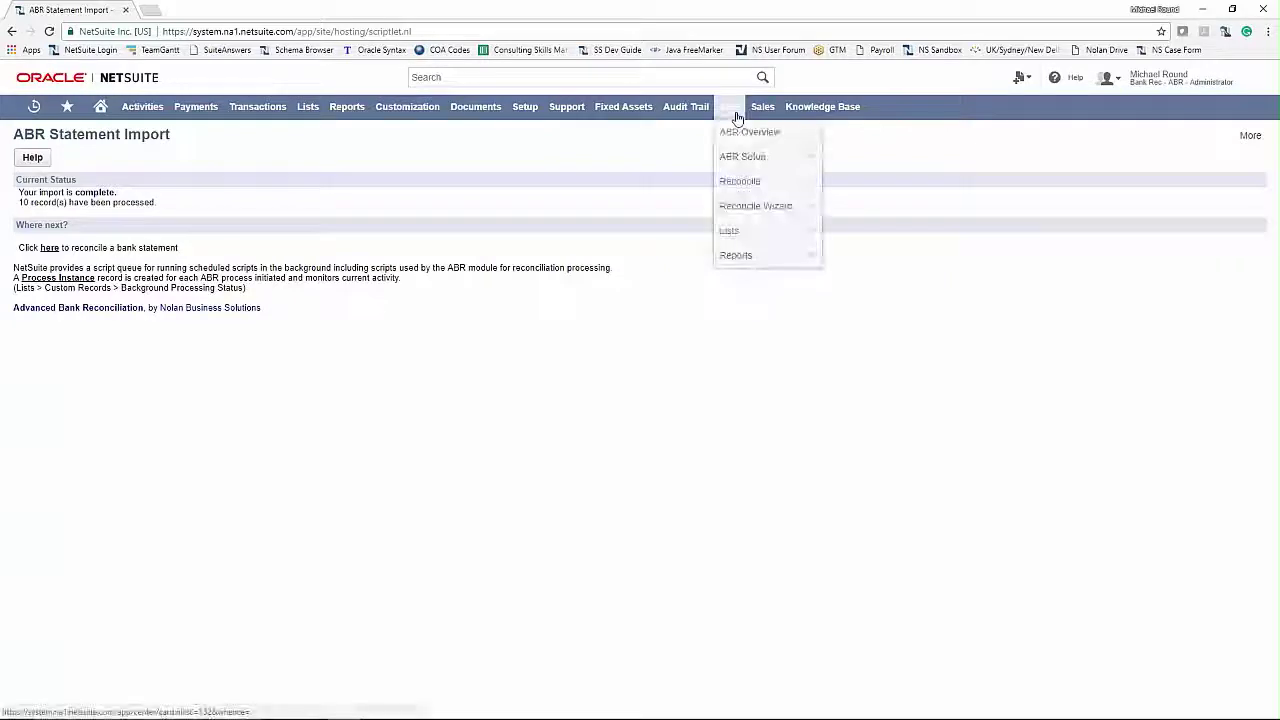
mouse_move(751, 179)
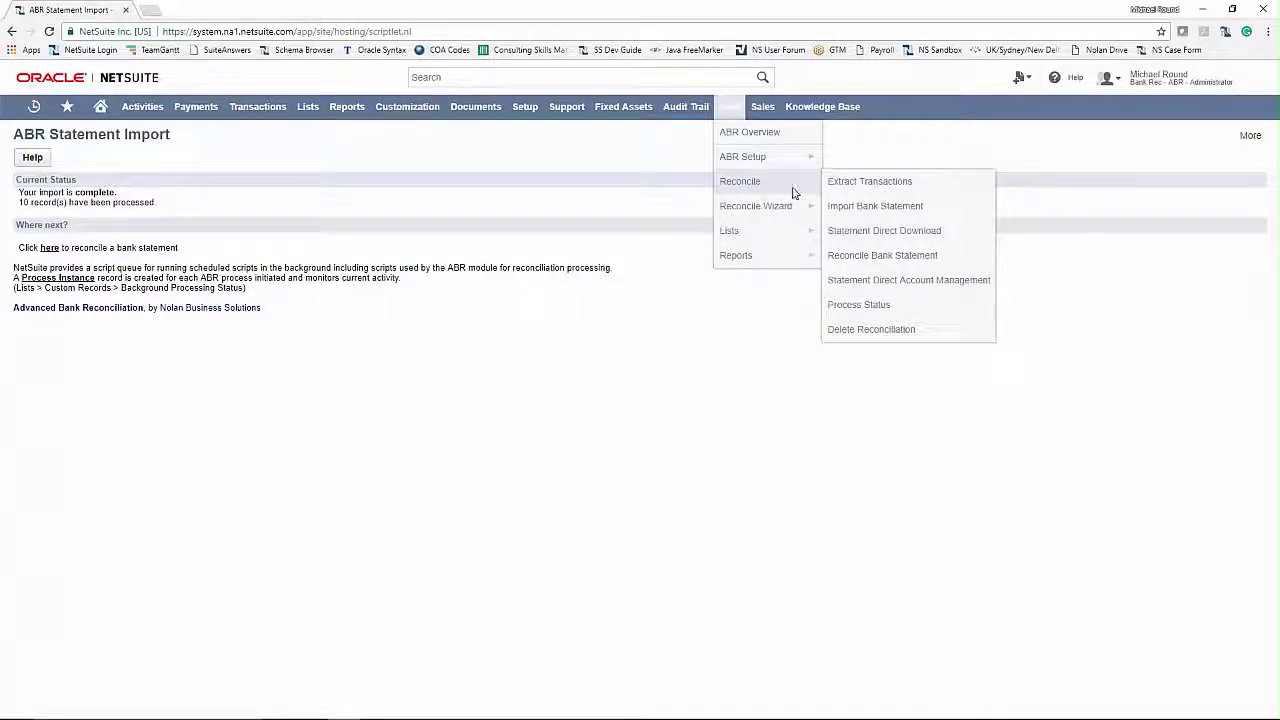
left_click(896, 189)
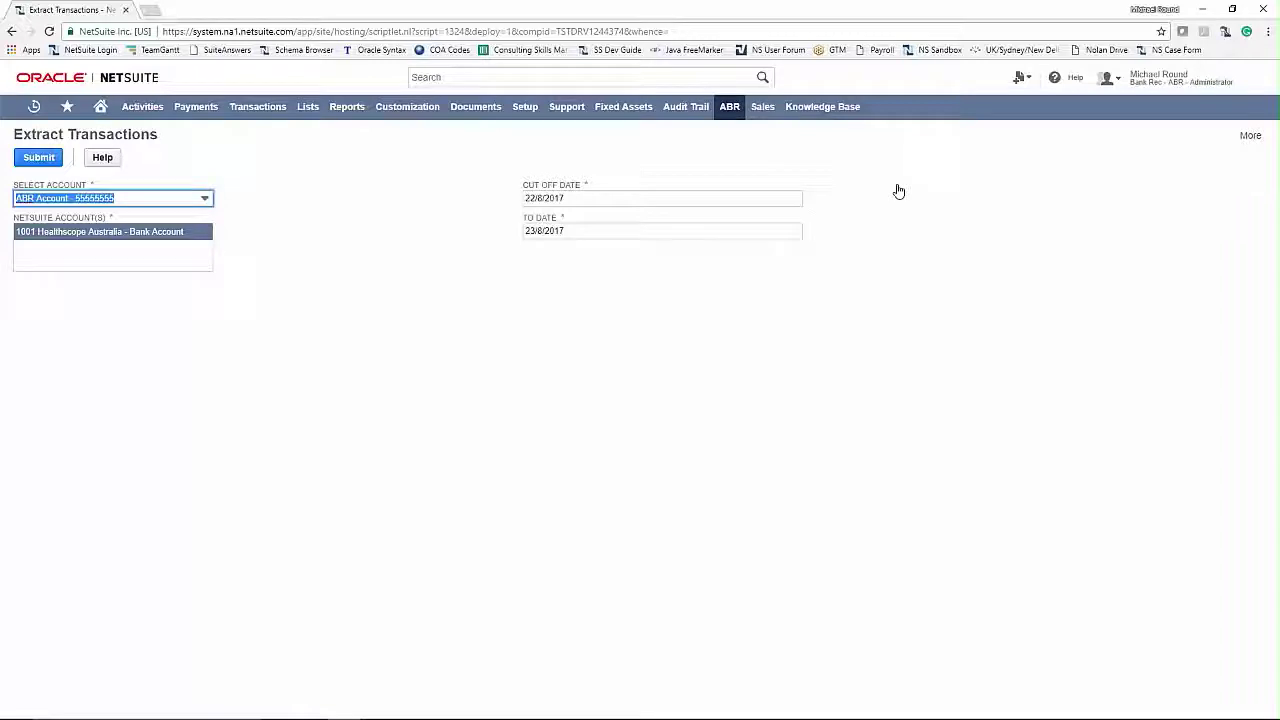
left_click(598, 204)
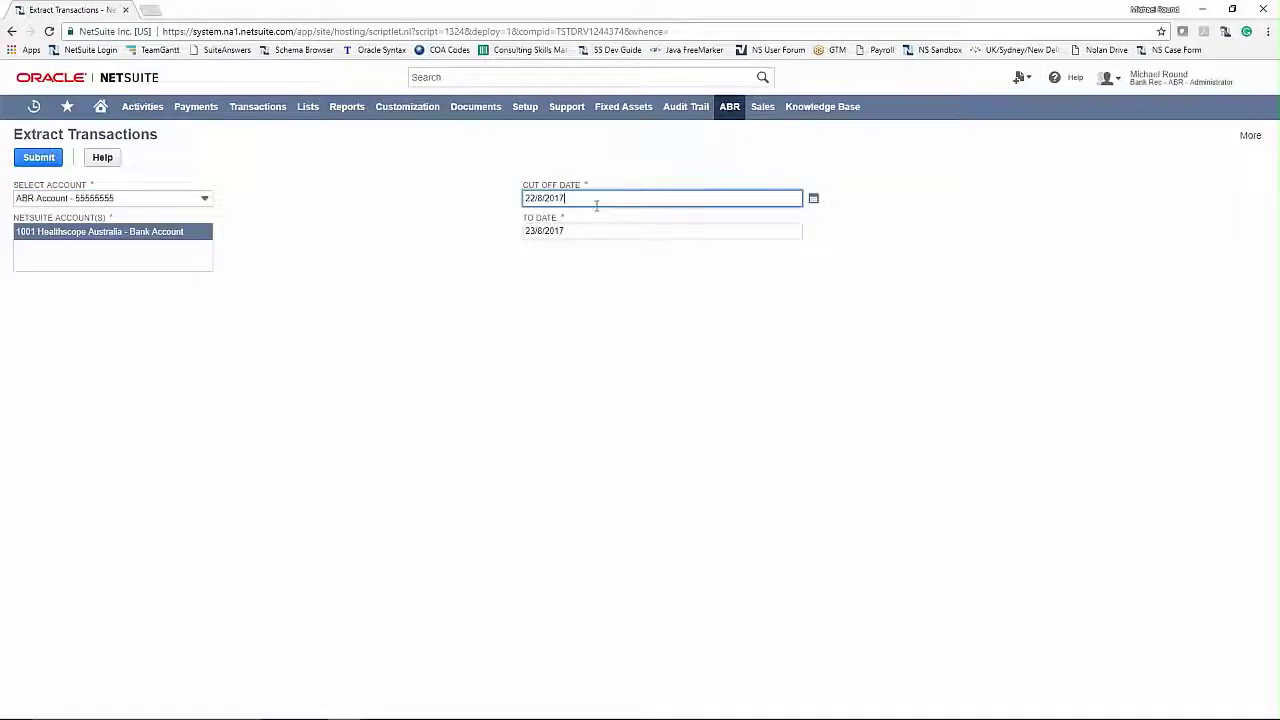
left_click(813, 198)
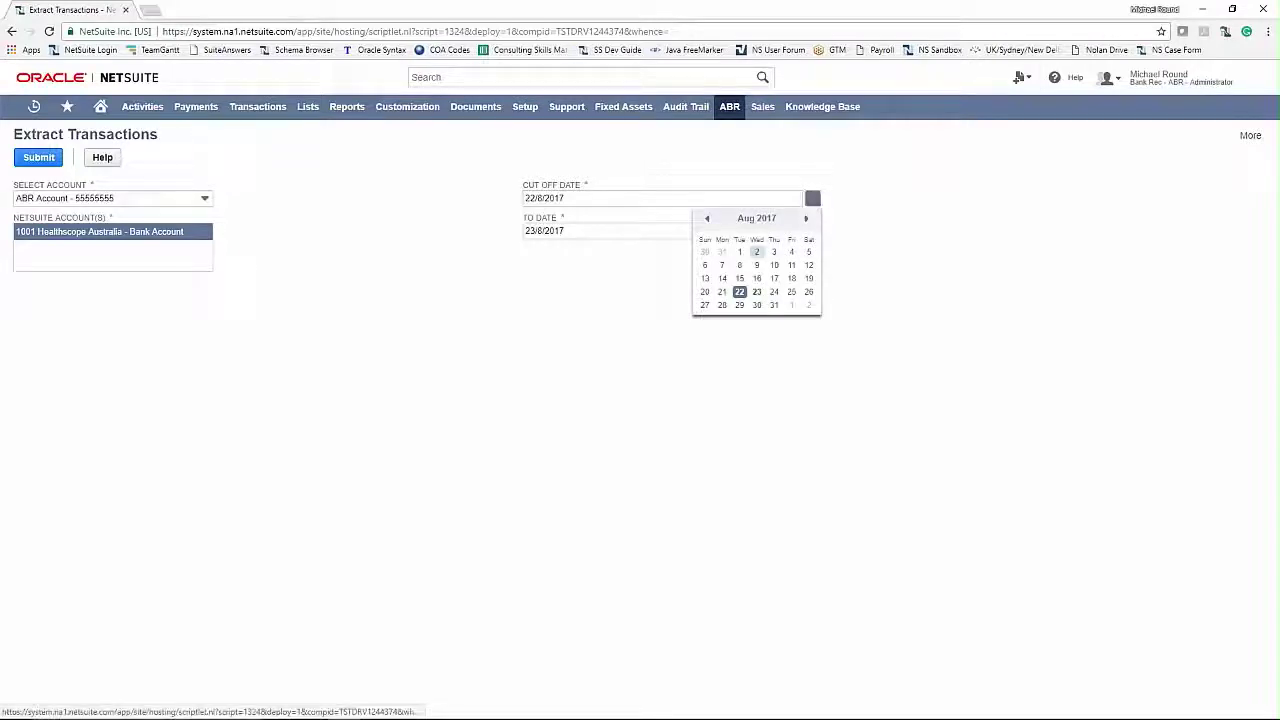
left_click(722, 292)
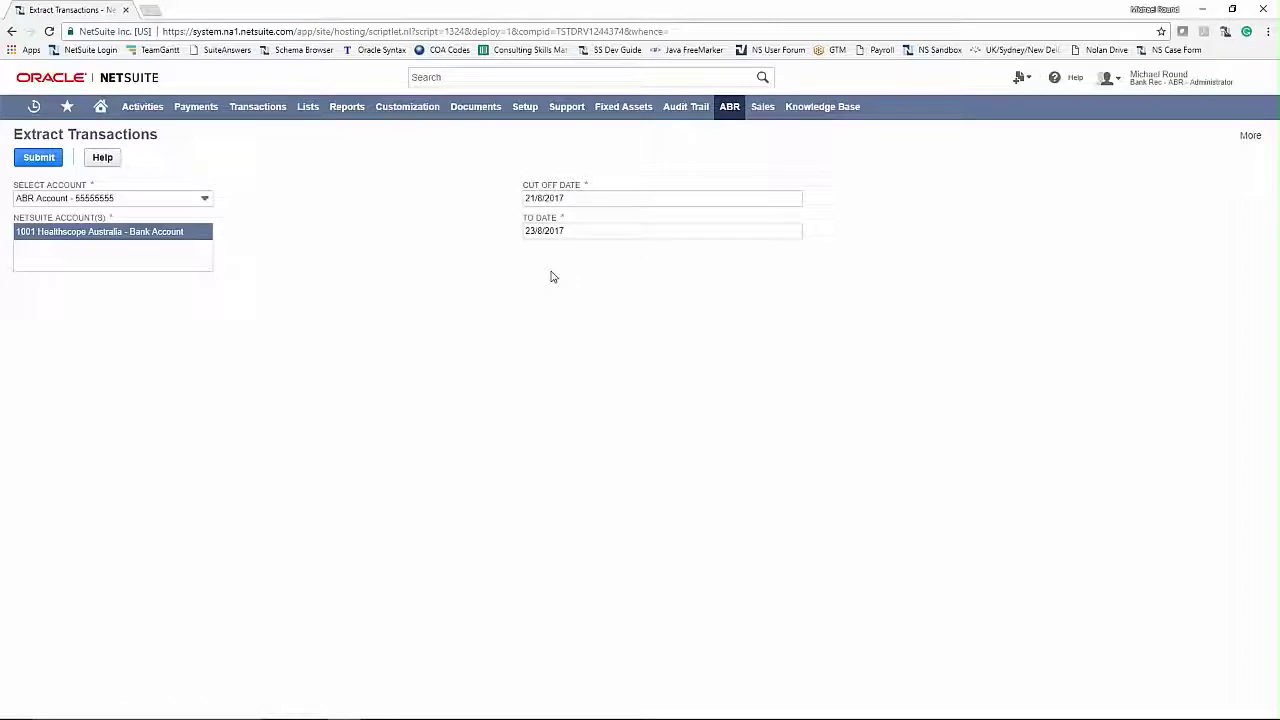
left_click(39, 157)
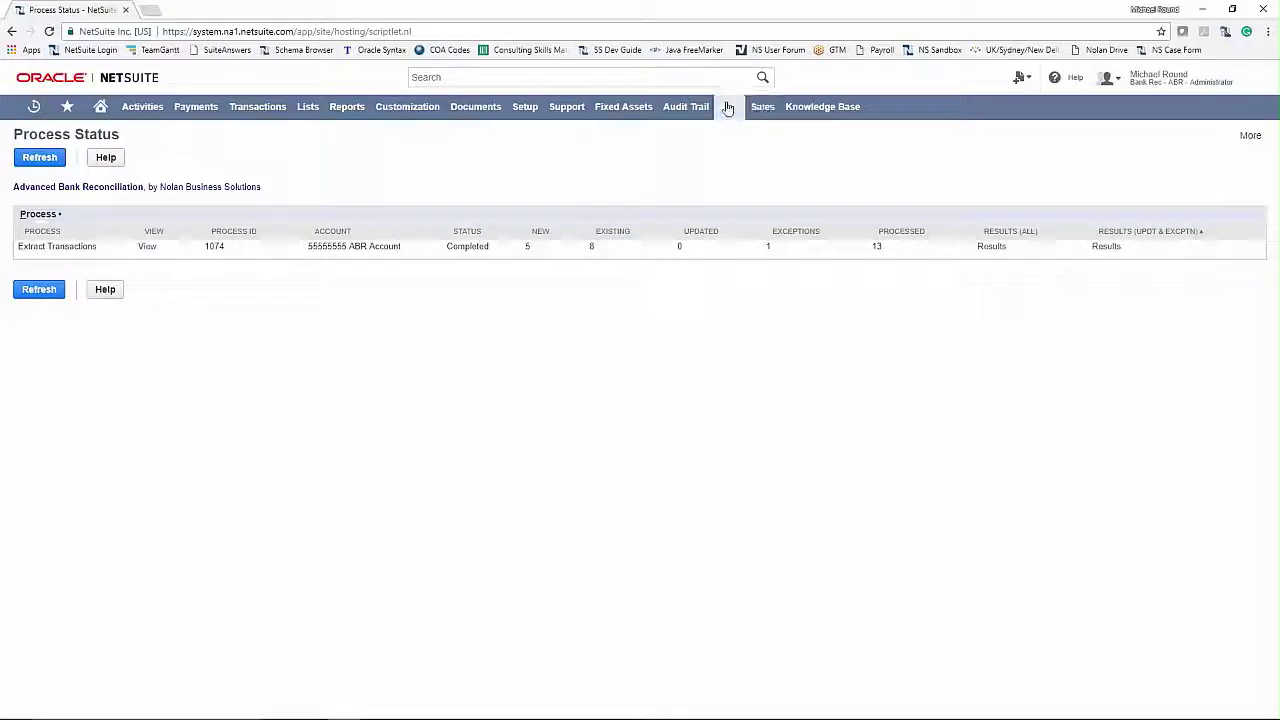
Step: Open the bank statement reconciliation for the ABR Account
mouse_move(731, 106)
mouse_move(751, 181)
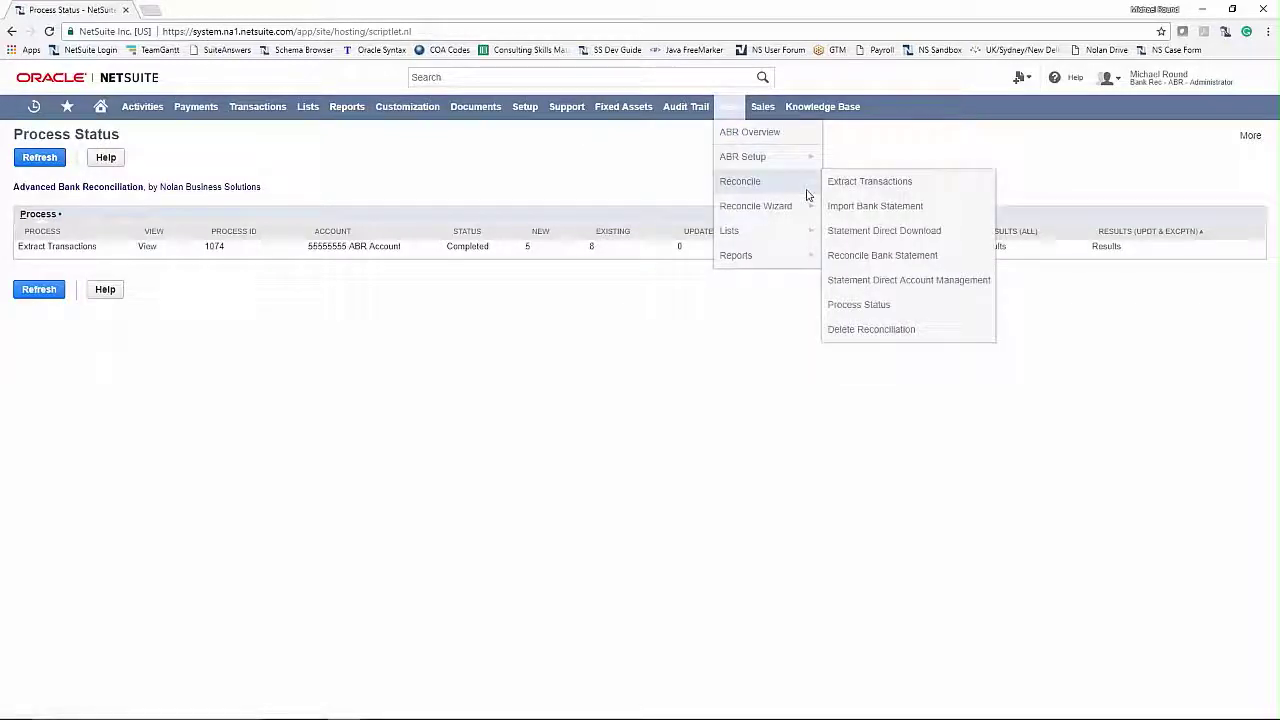
left_click(882, 255)
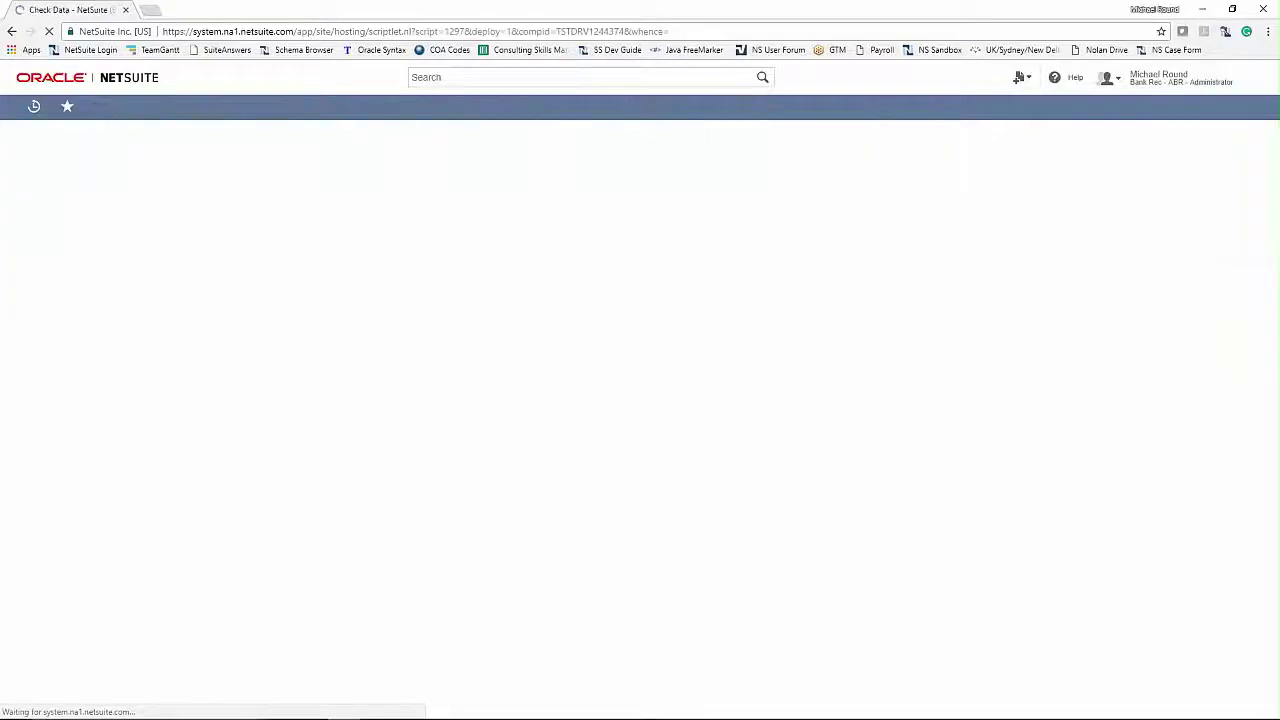
left_click(72, 238)
left_click(65, 270)
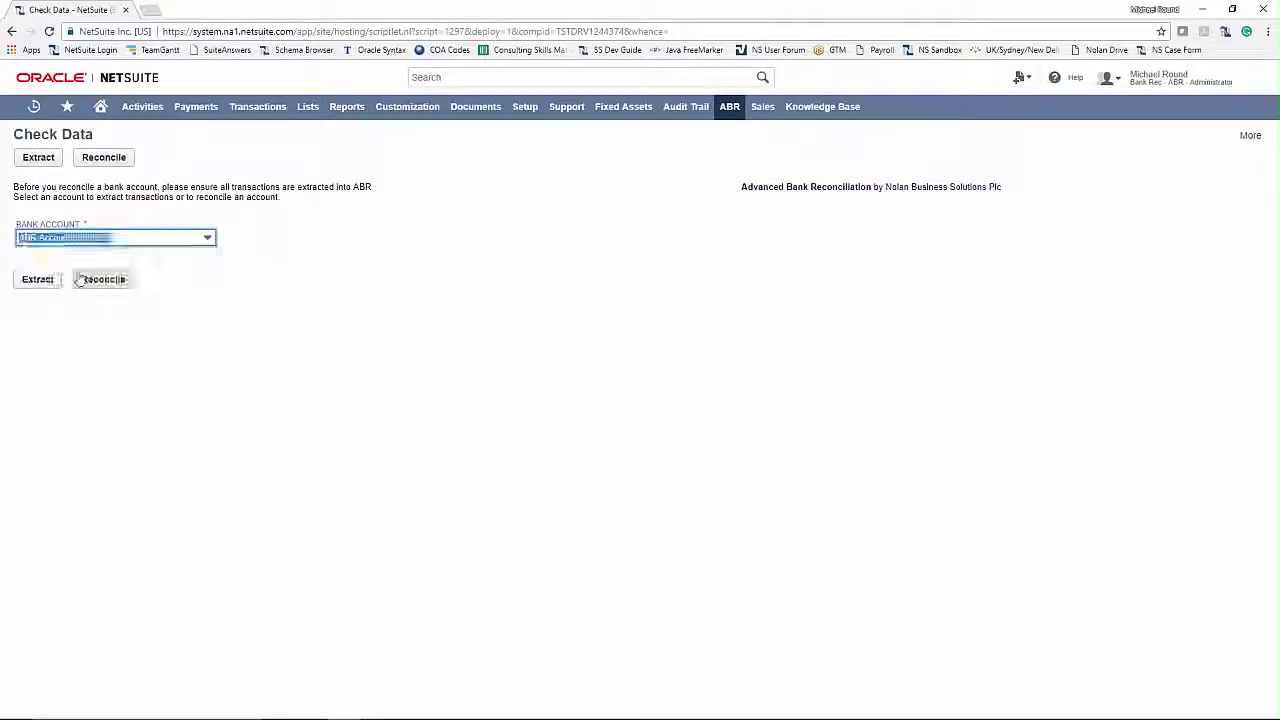
left_click(93, 163)
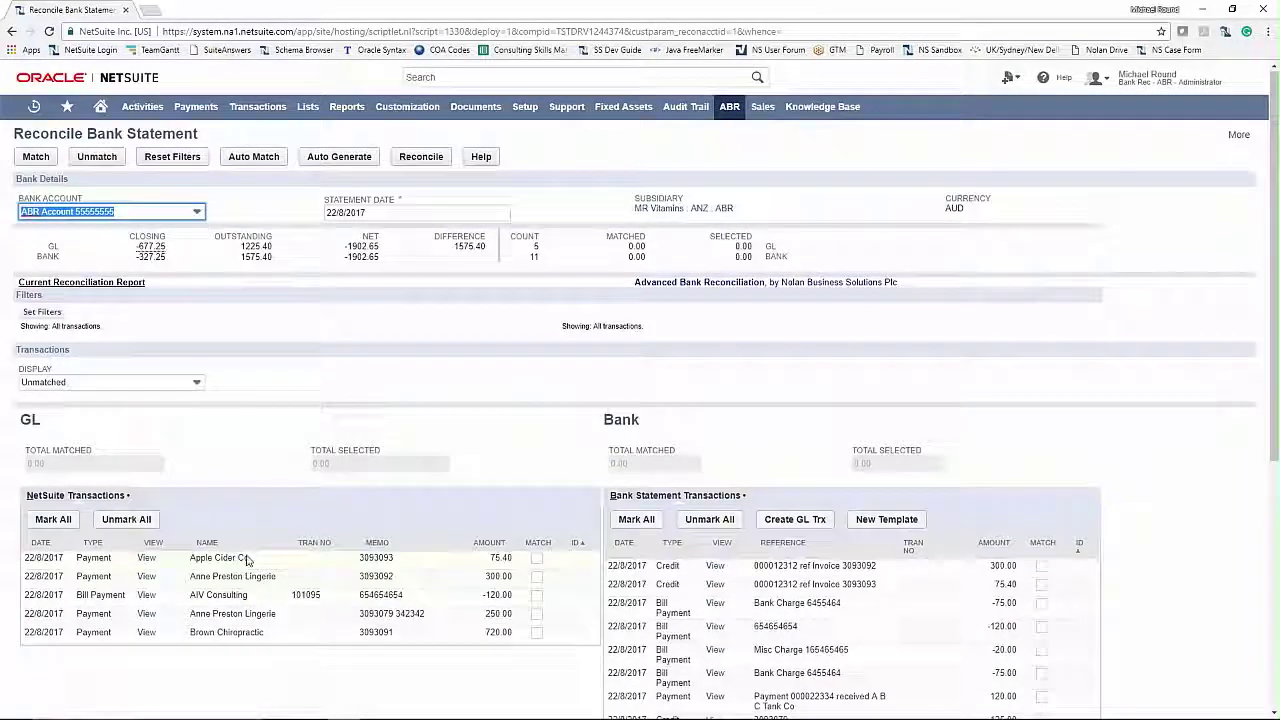
Step: Review the unmatched GL and bank transactions, run Auto Match on them and return to the reconciliation
scroll(245, 560, "down", 1)
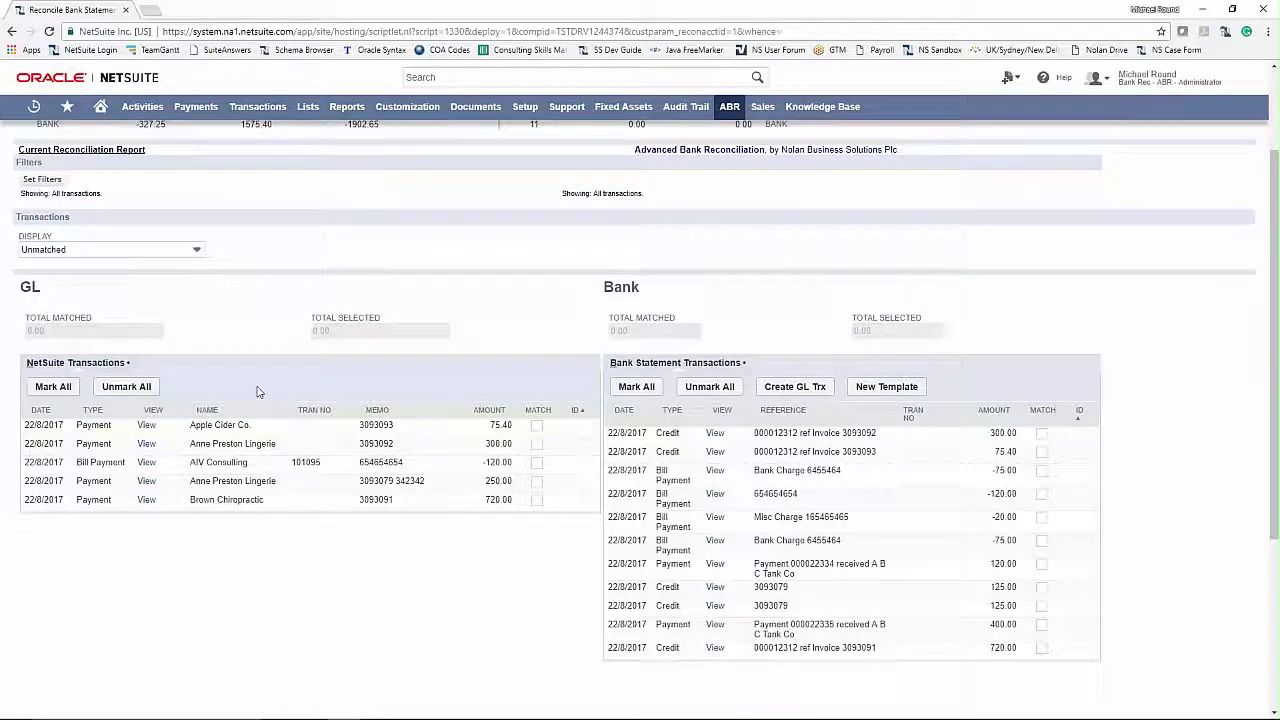
scroll(257, 360, "down", 1)
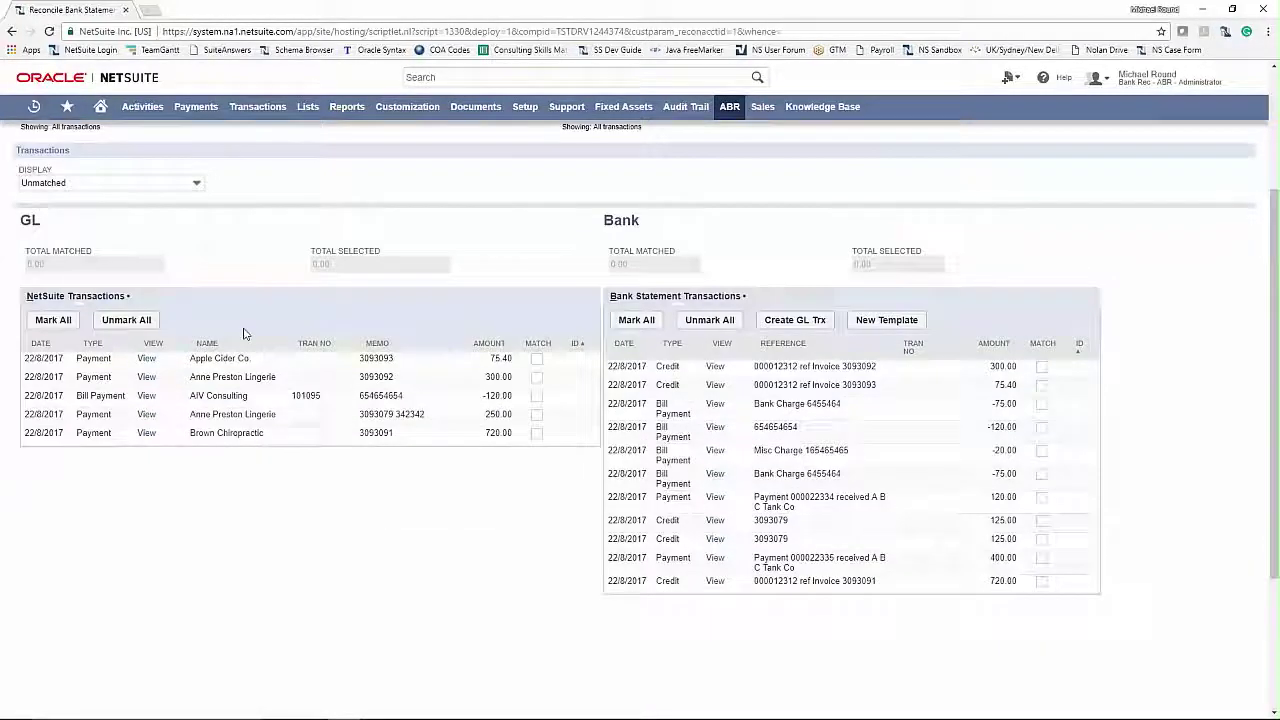
scroll(330, 370, "down", 1)
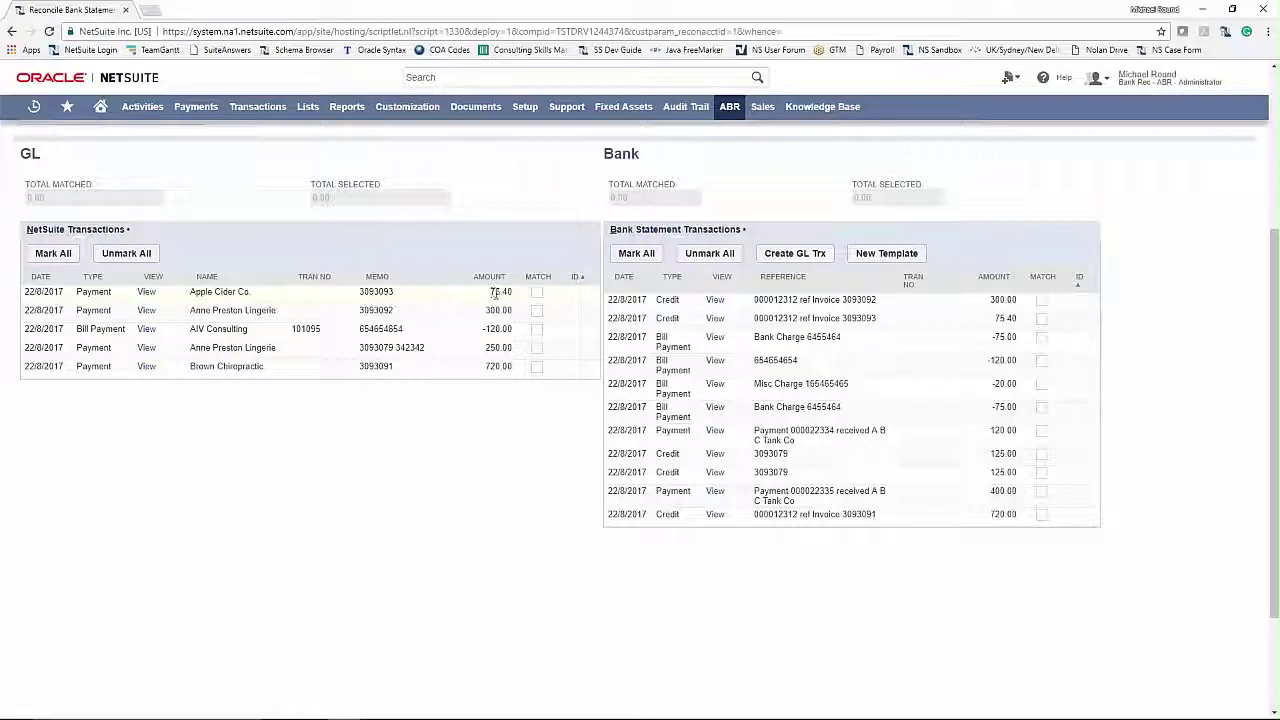
scroll(495, 290, "down", 2)
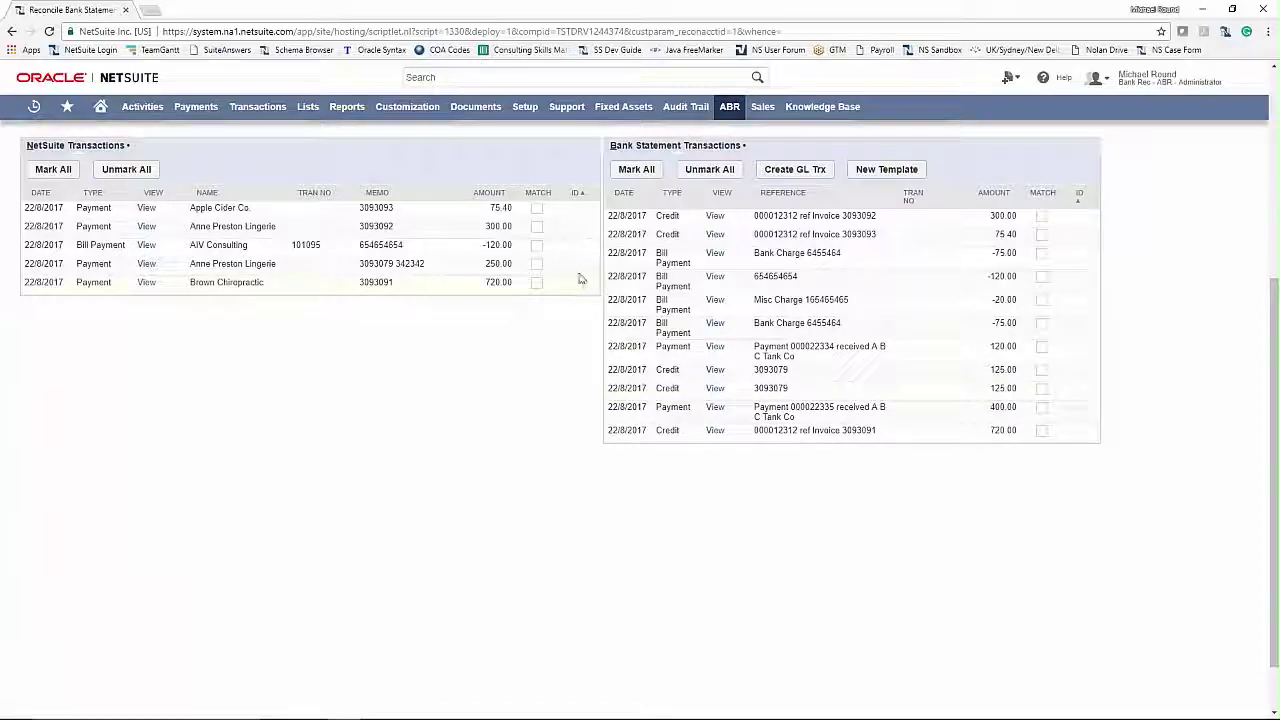
scroll(591, 400, "up", 4)
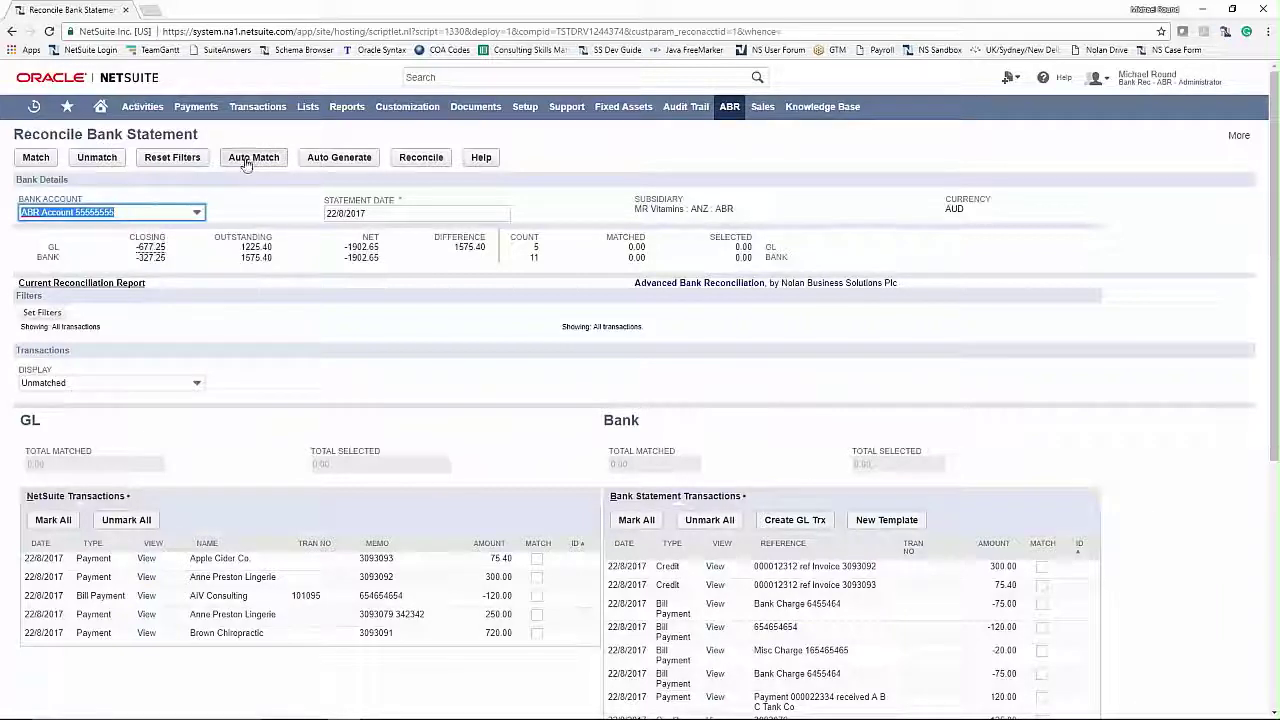
left_click(248, 162)
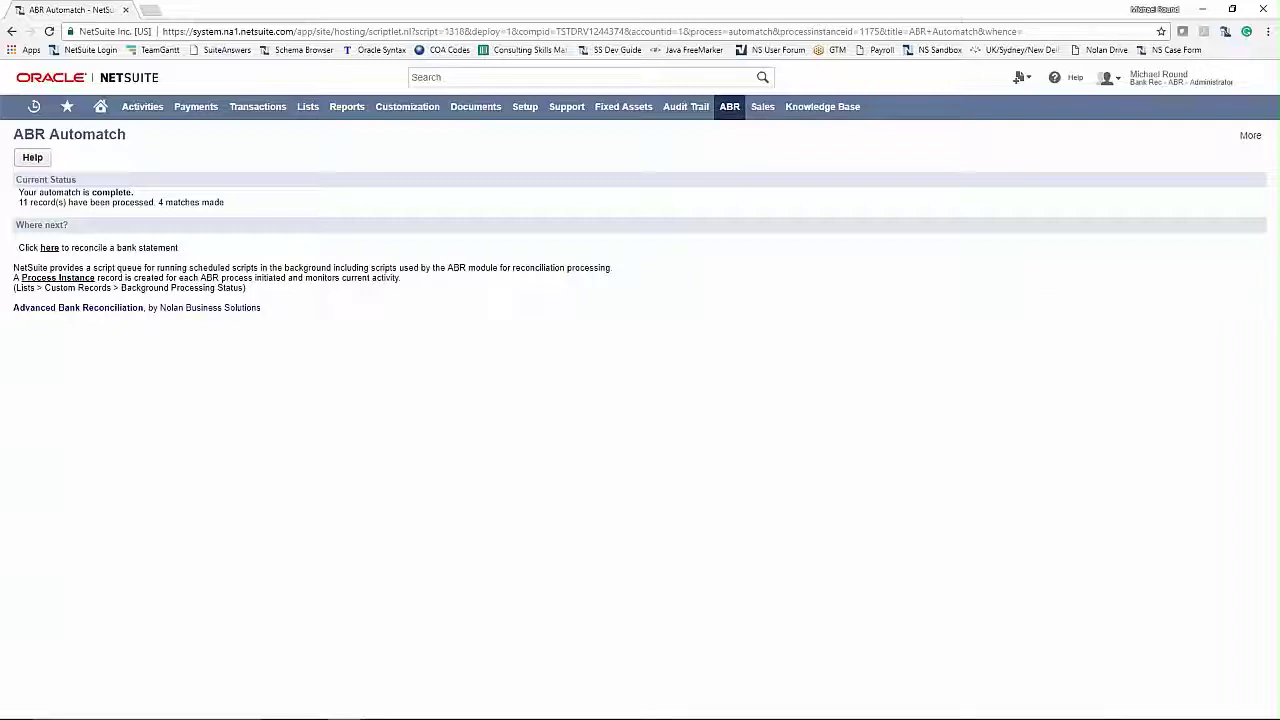
left_click(49, 247)
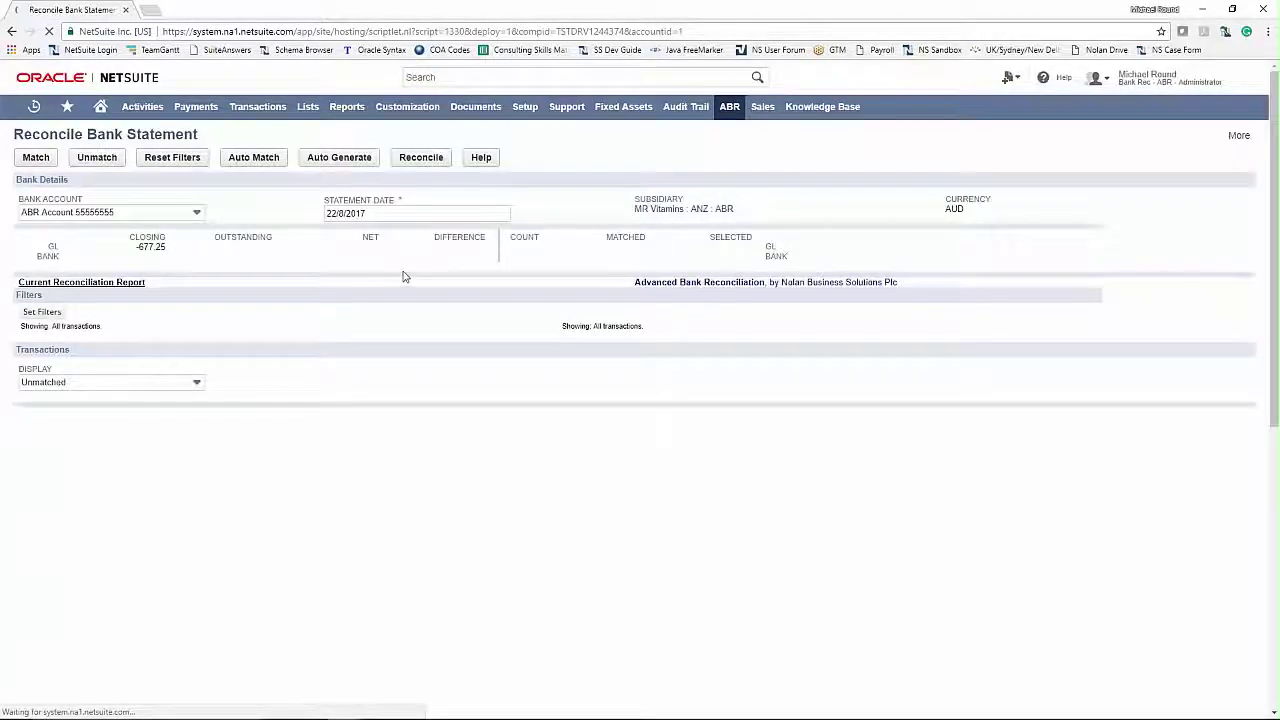
Step: Run Auto Generate for the remaining bank lines, refresh its status until finished and reopen the reconciliation
left_click(340, 161)
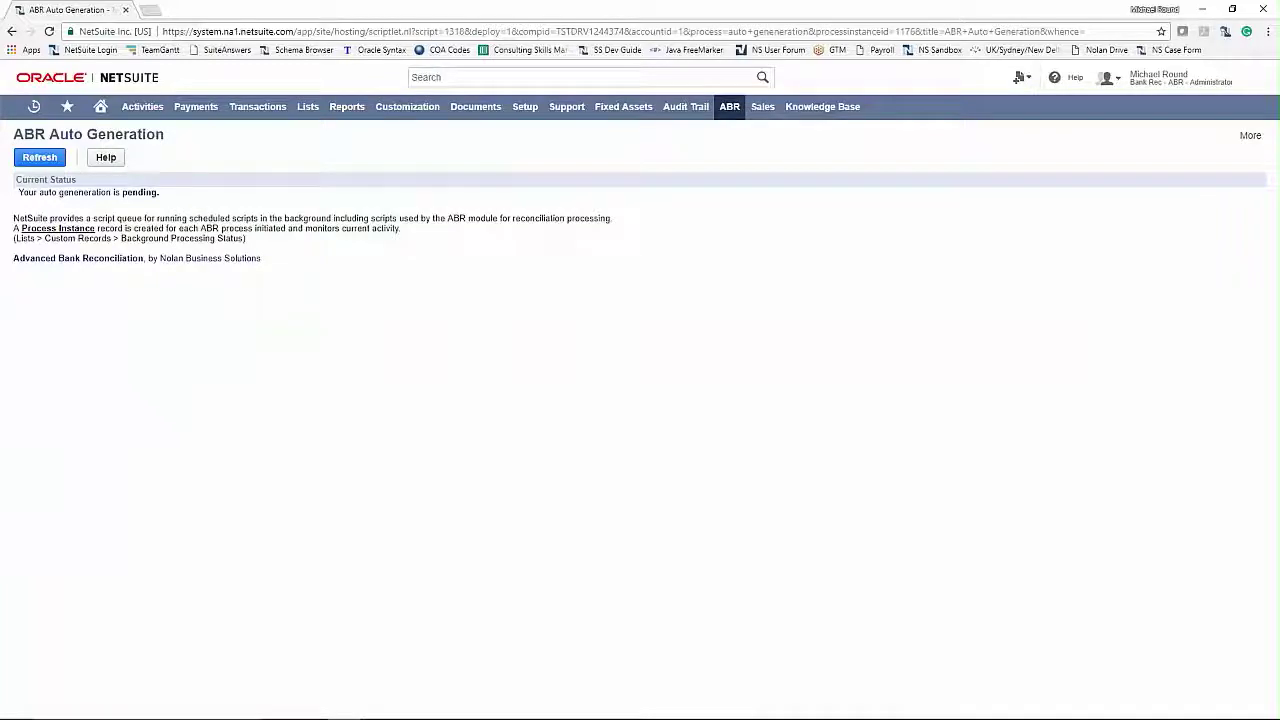
left_click(40, 157)
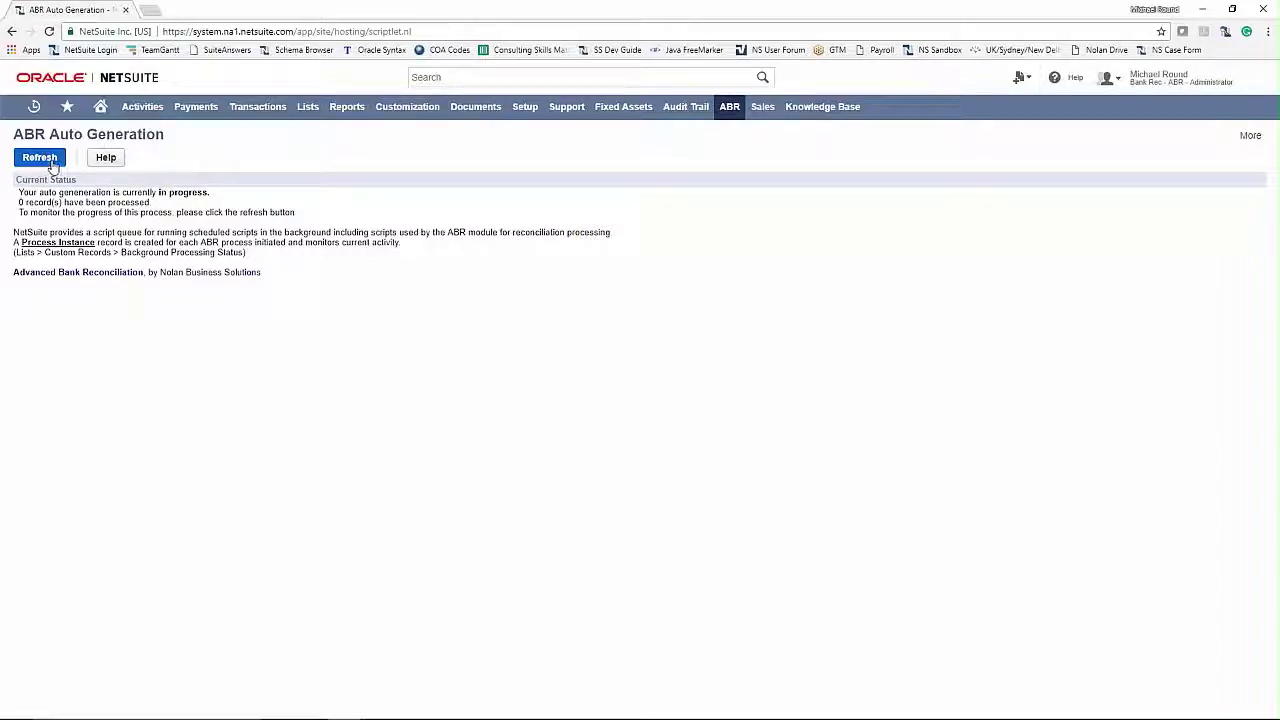
left_click(56, 160)
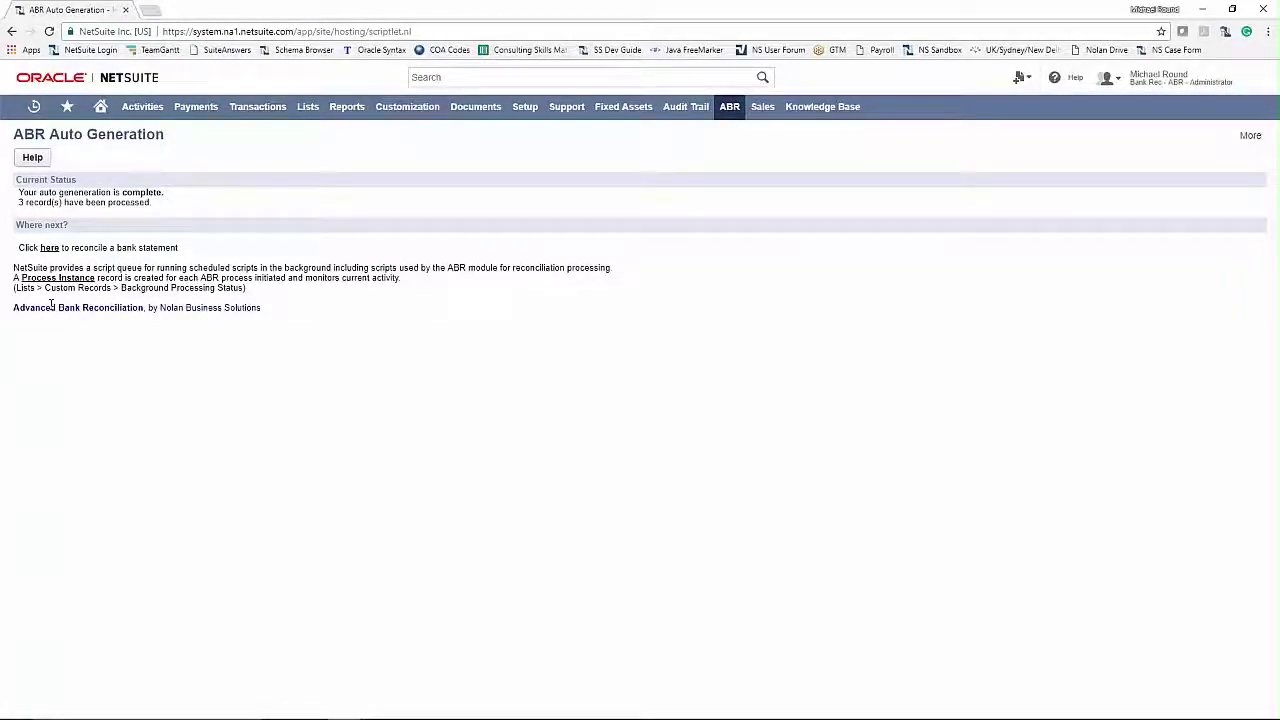
left_click(50, 250)
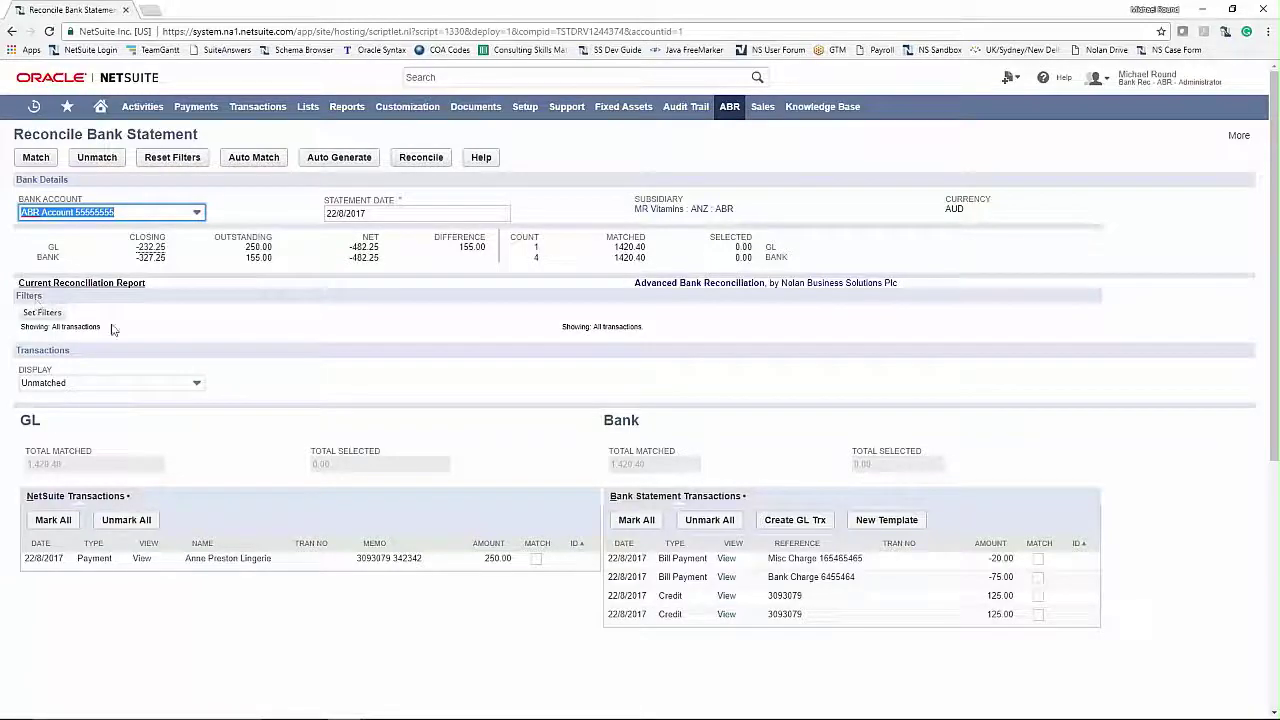
Step: Manually match the 250.00 customer payment on the GL side with the two 125.00 bank statement credits
scroll(150, 370, "down", 1)
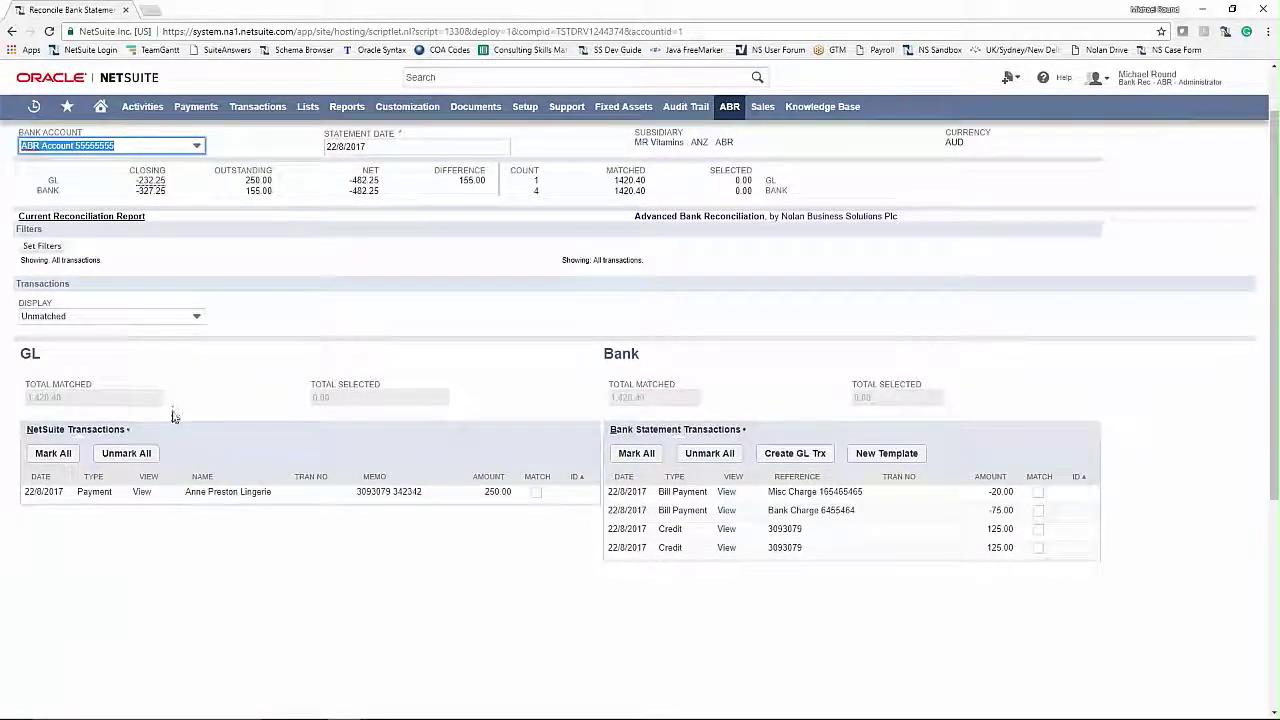
scroll(174, 416, "down", 2)
scroll(152, 401, "down", 1)
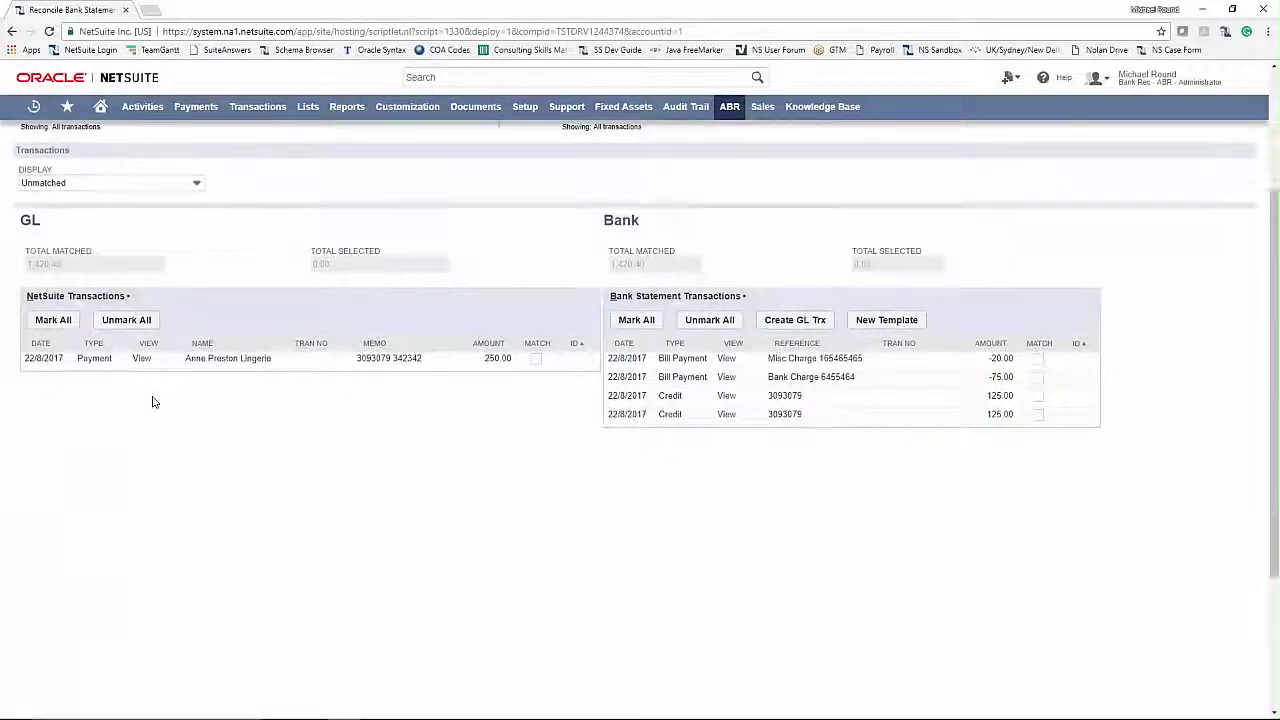
scroll(152, 401, "up", 2)
scroll(152, 401, "down", 1)
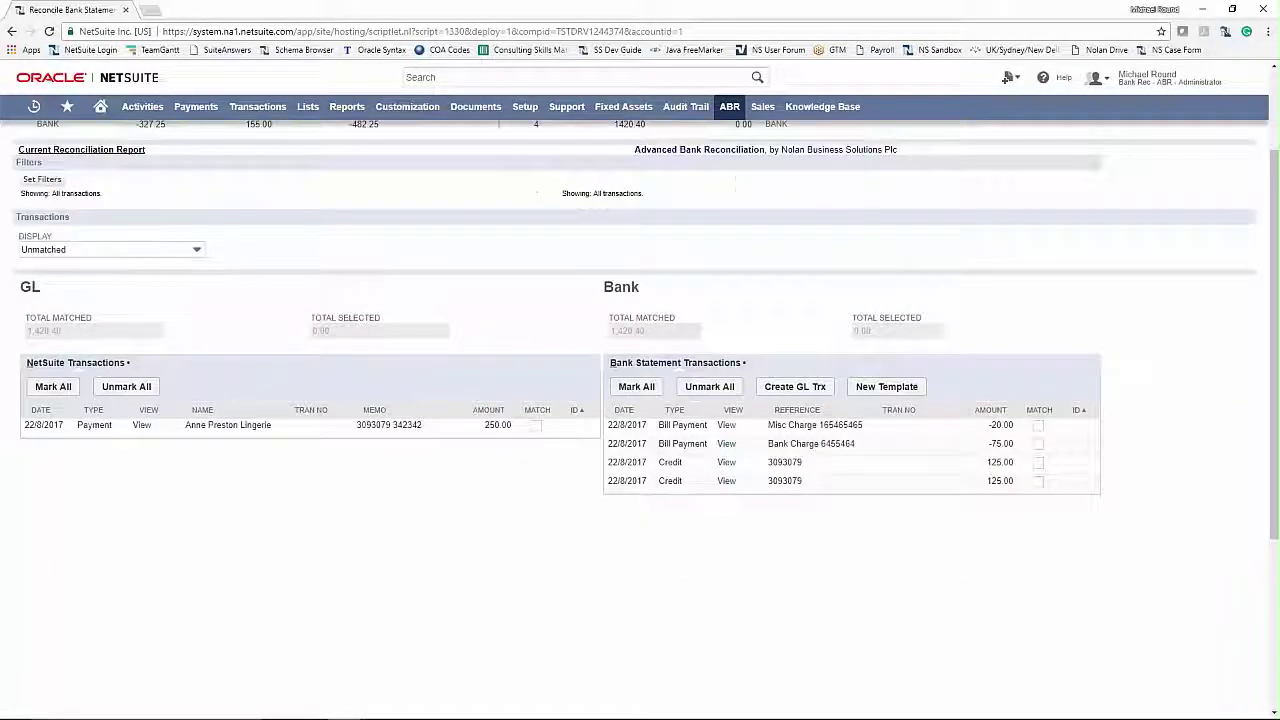
scroll(157, 409, "down", 1)
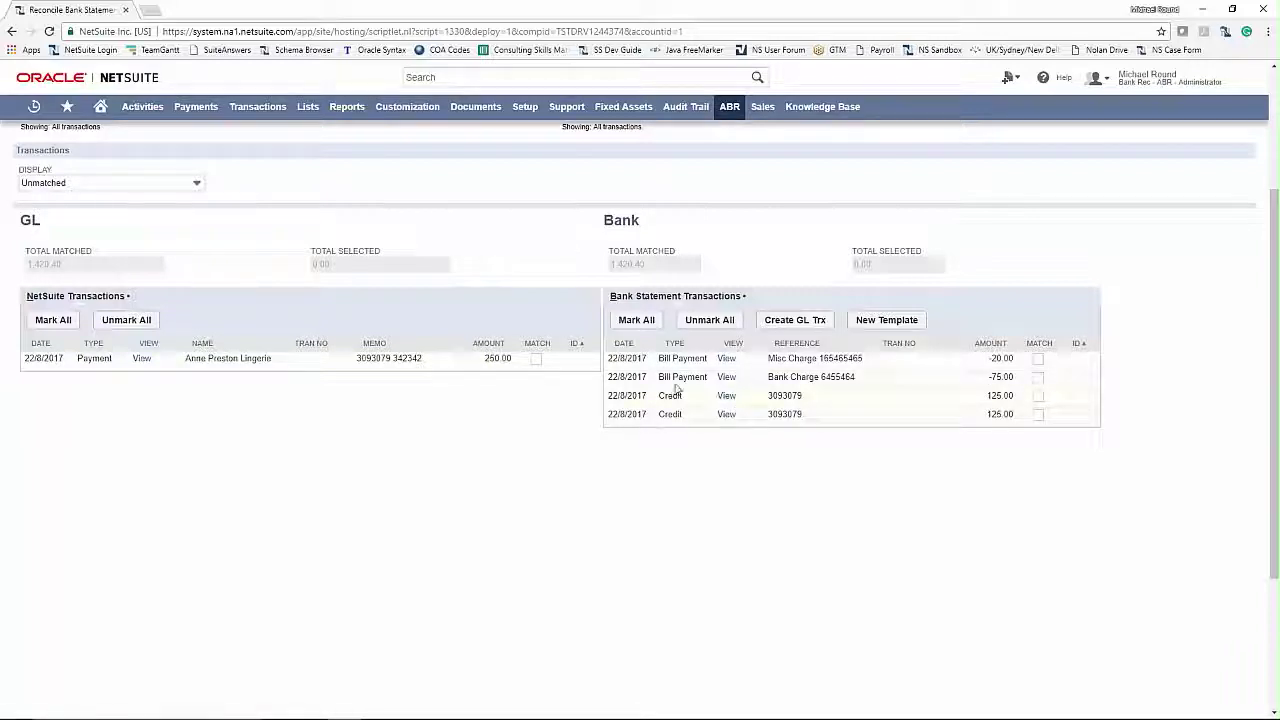
left_click(536, 361)
left_click(1038, 398)
left_click(1039, 415)
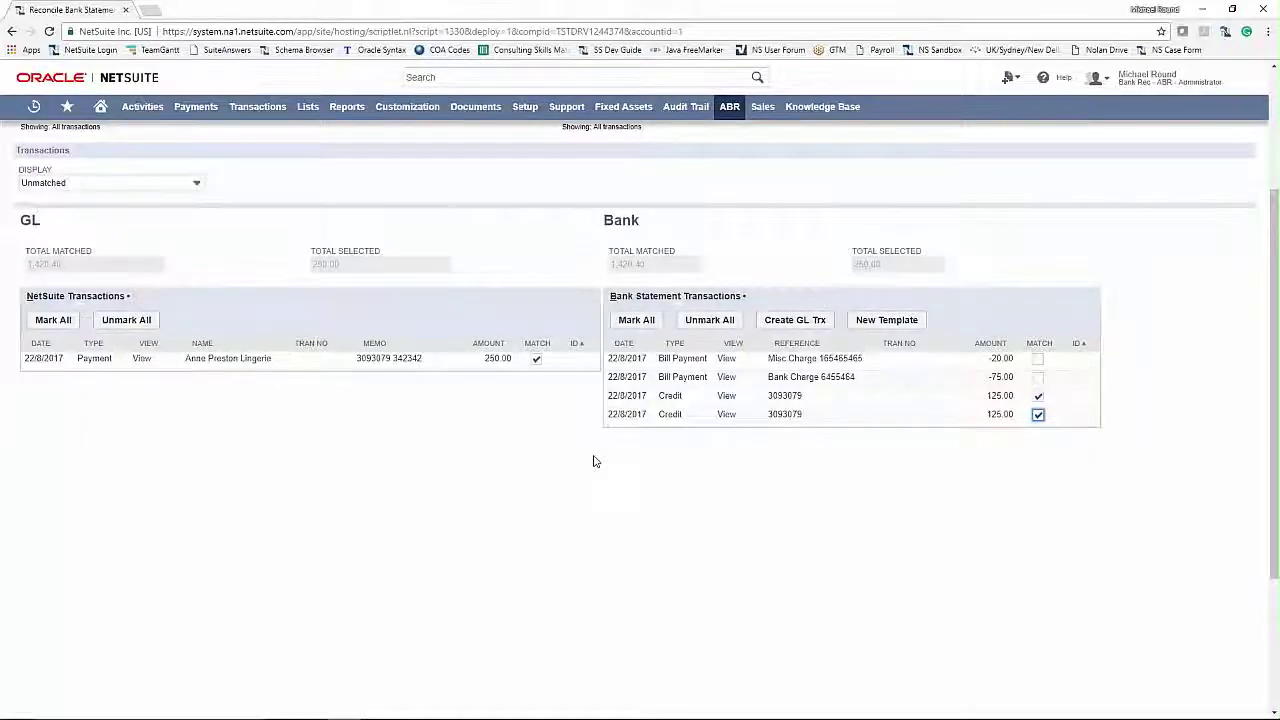
scroll(594, 460, "up", 3)
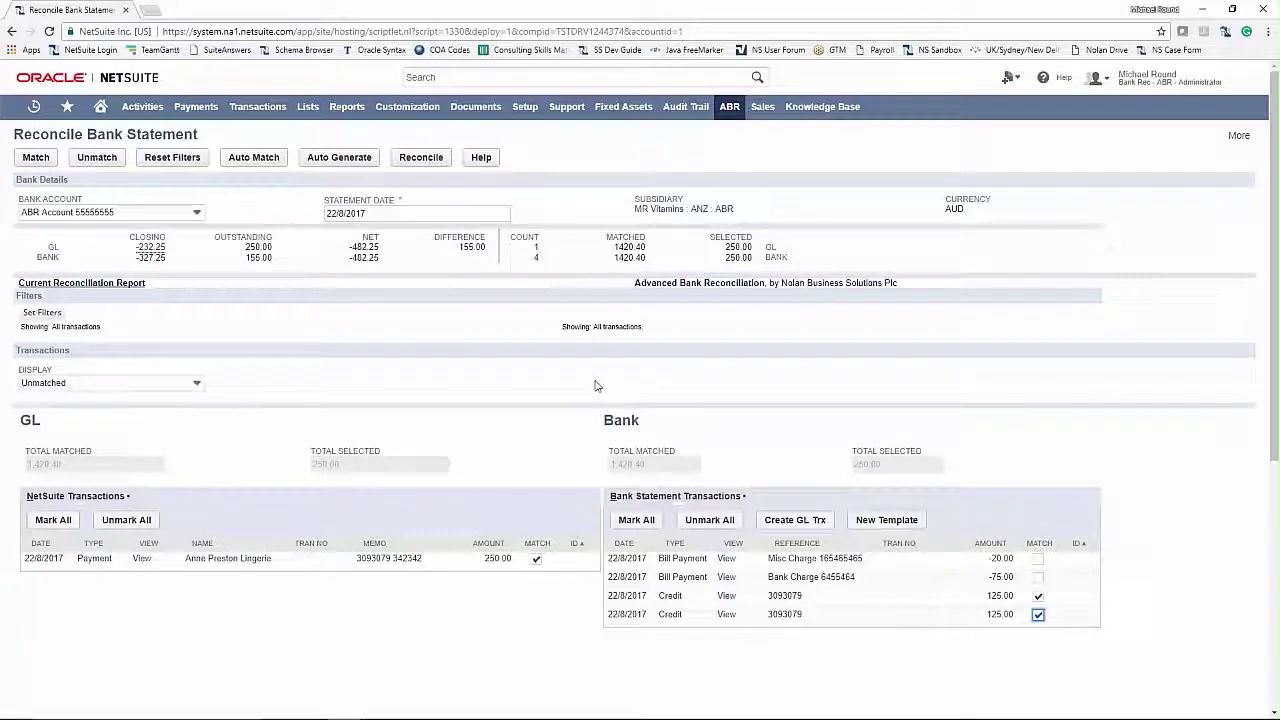
left_click(36, 160)
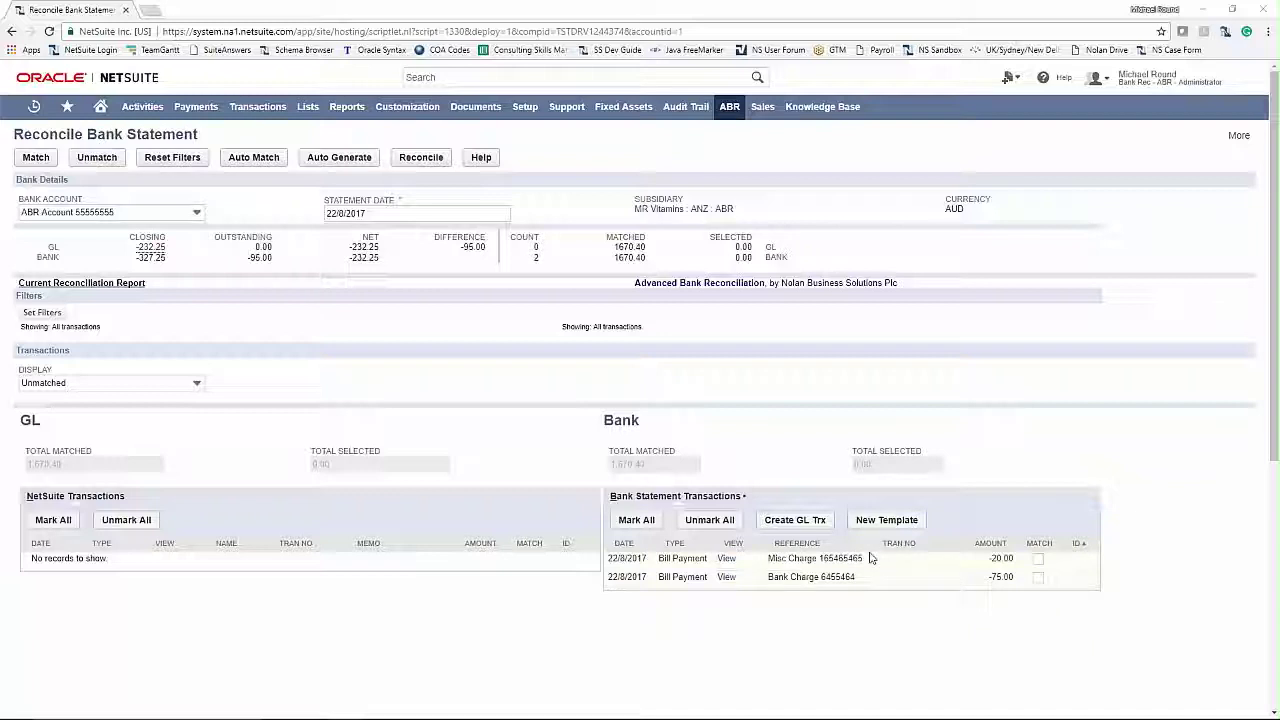
Step: Create and submit a GL transaction for the -75.00 bank charge line, debiting 75 to account 6040 Bank Service Charges
left_click(1038, 578)
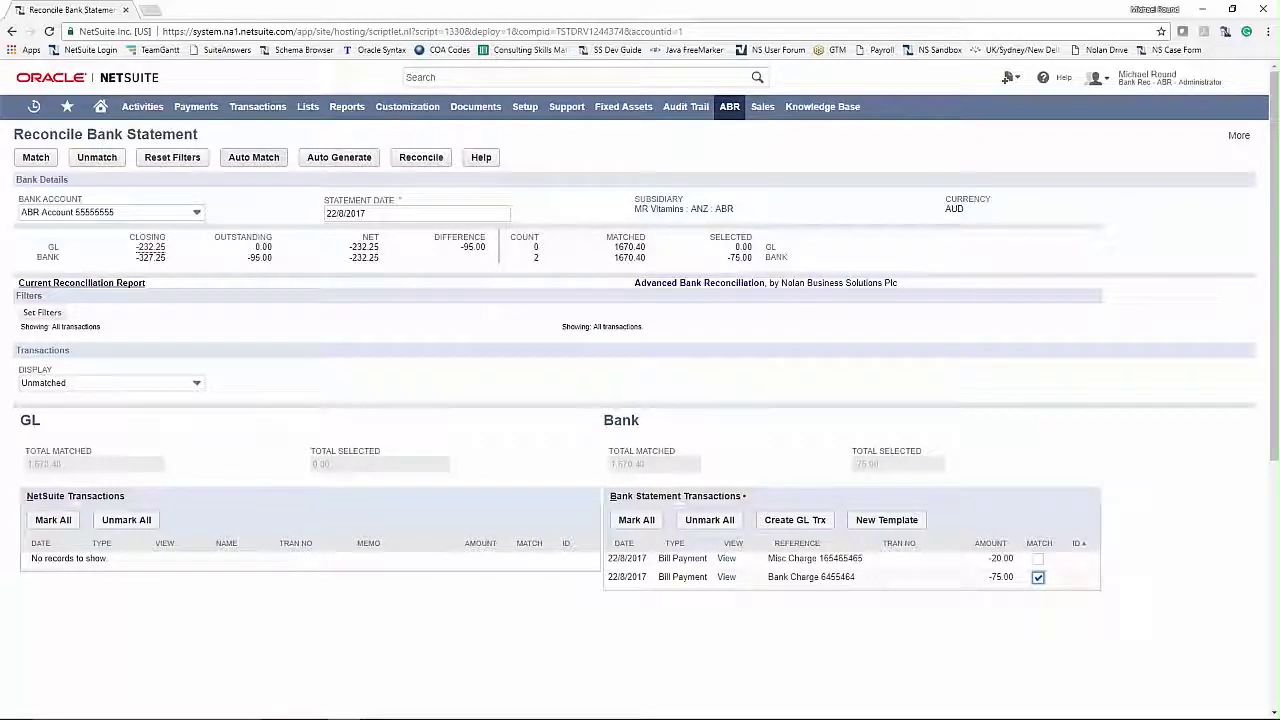
left_click(810, 520)
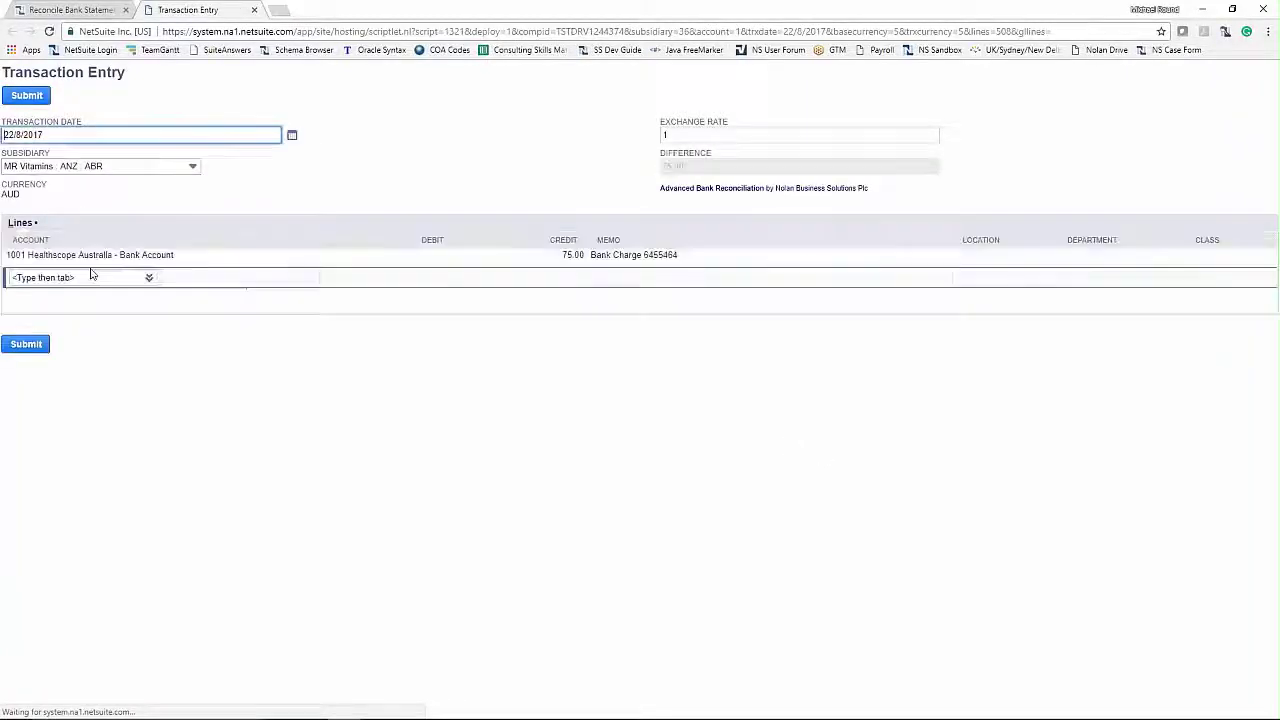
left_click(66, 279)
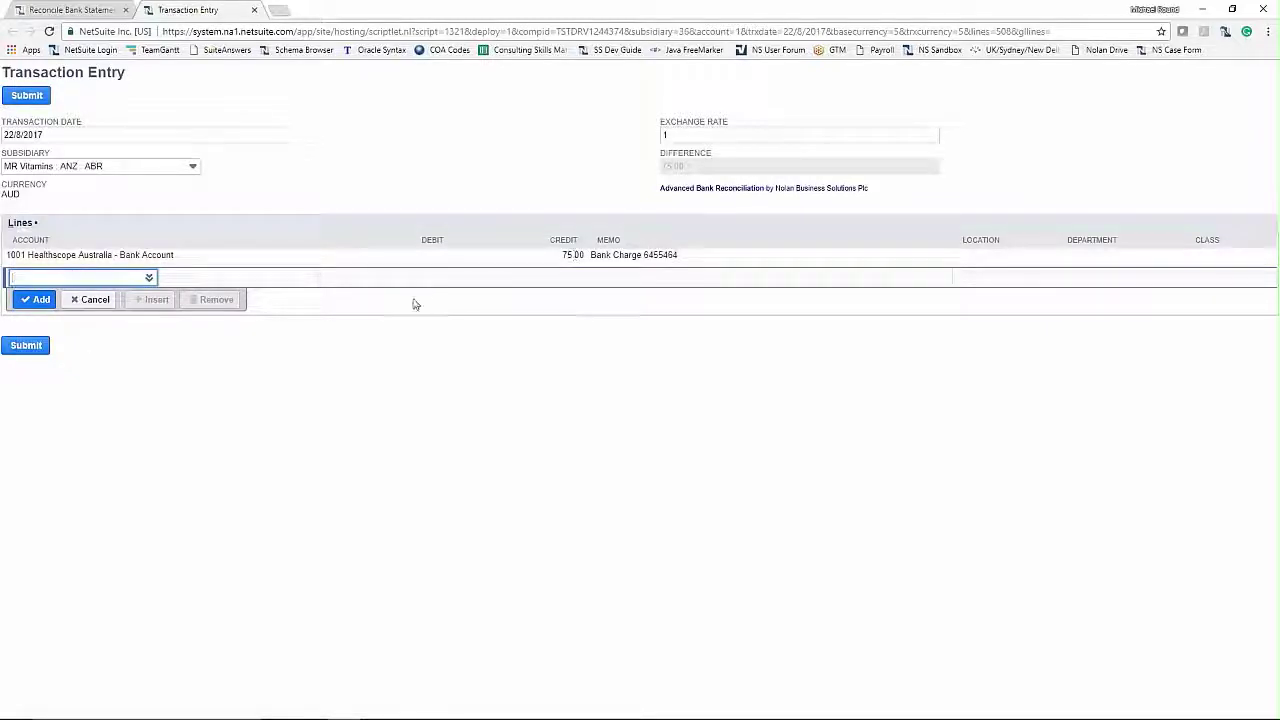
type("bank")
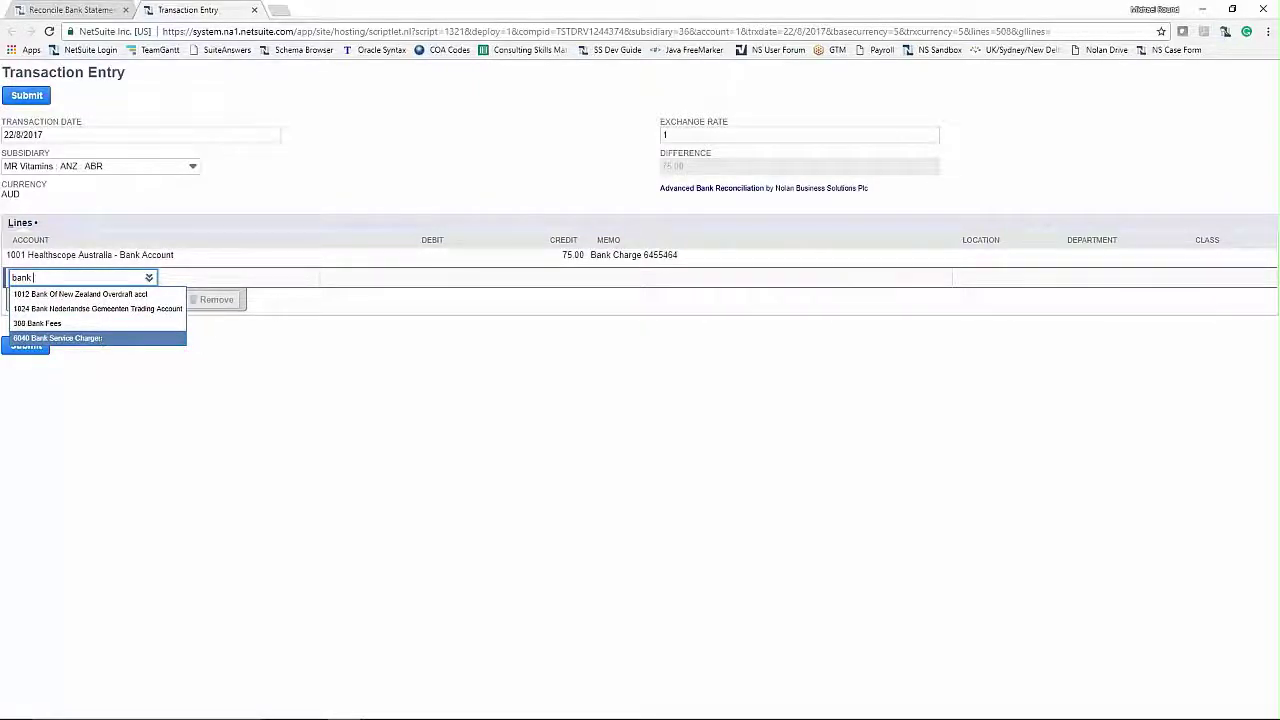
left_click(105, 339)
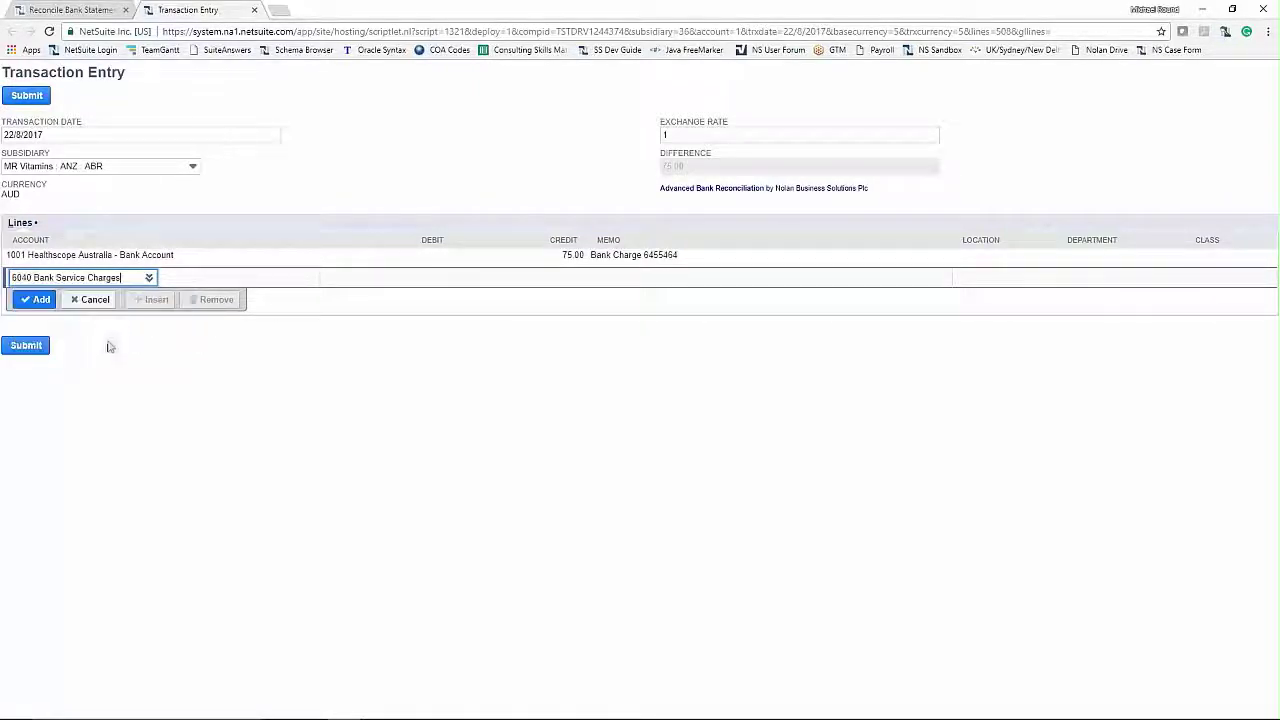
left_click(386, 280)
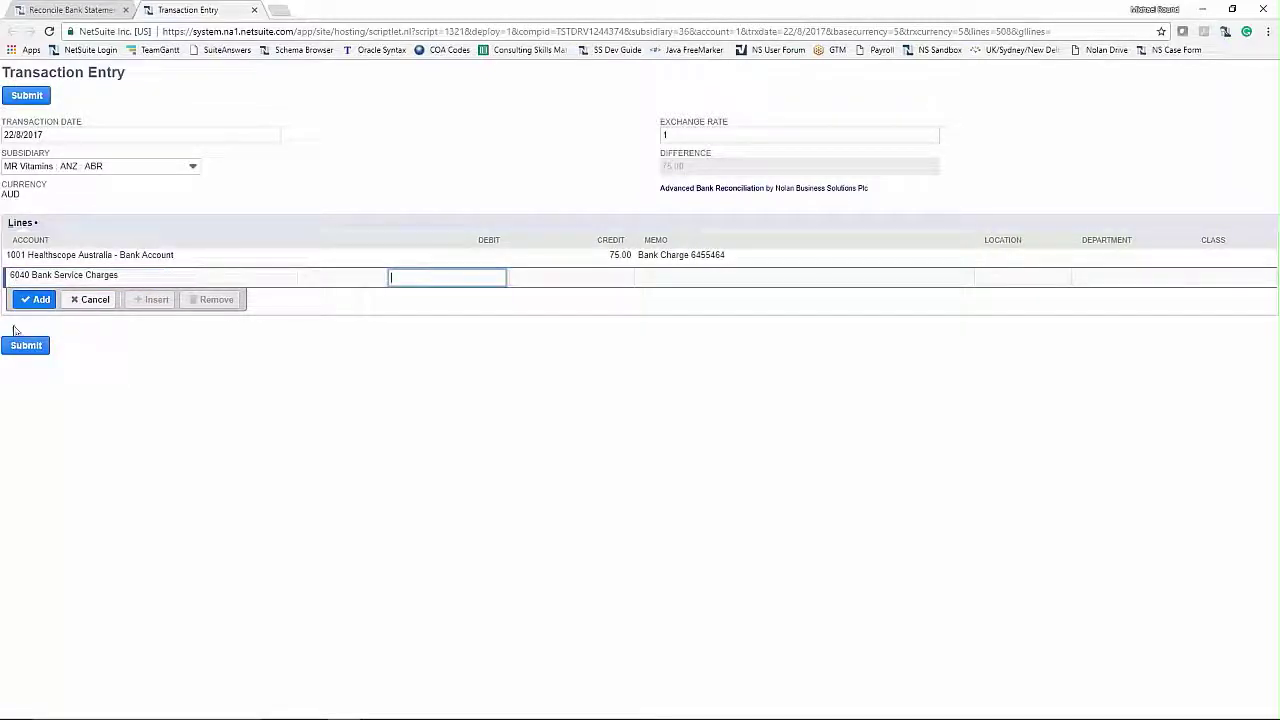
left_click(36, 299)
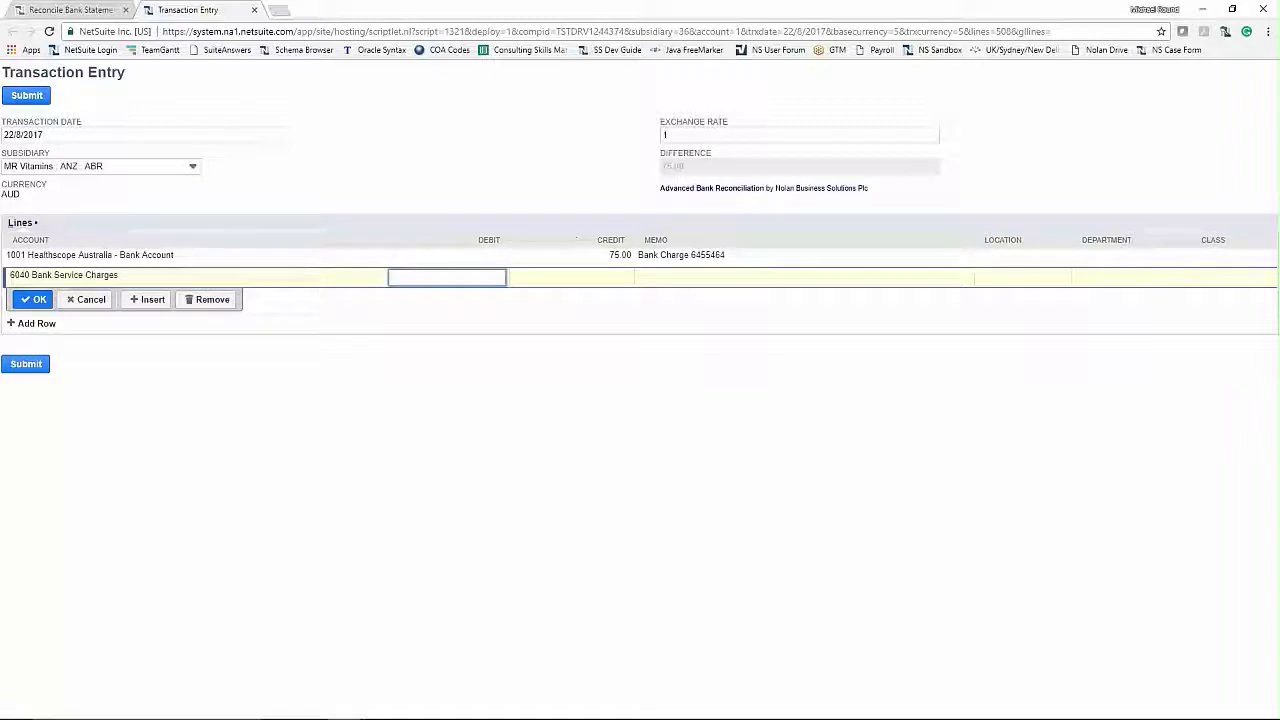
type("75")
left_click(34, 299)
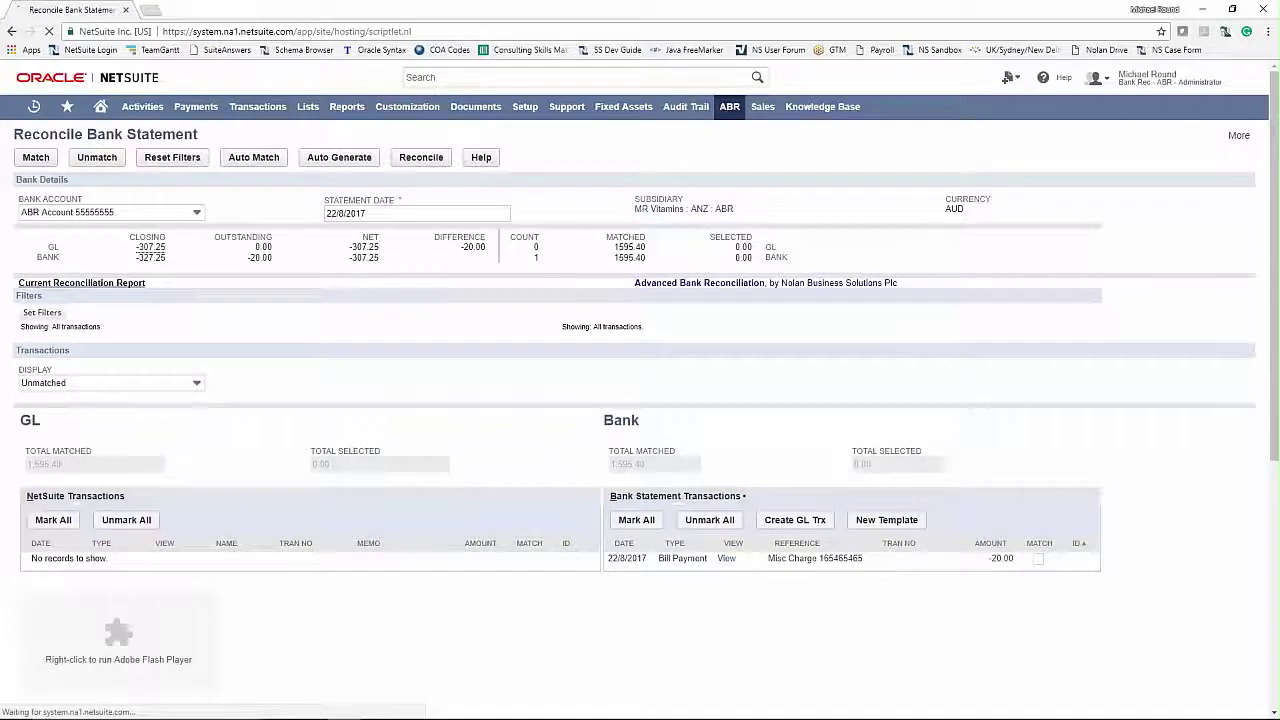
left_click(307, 377)
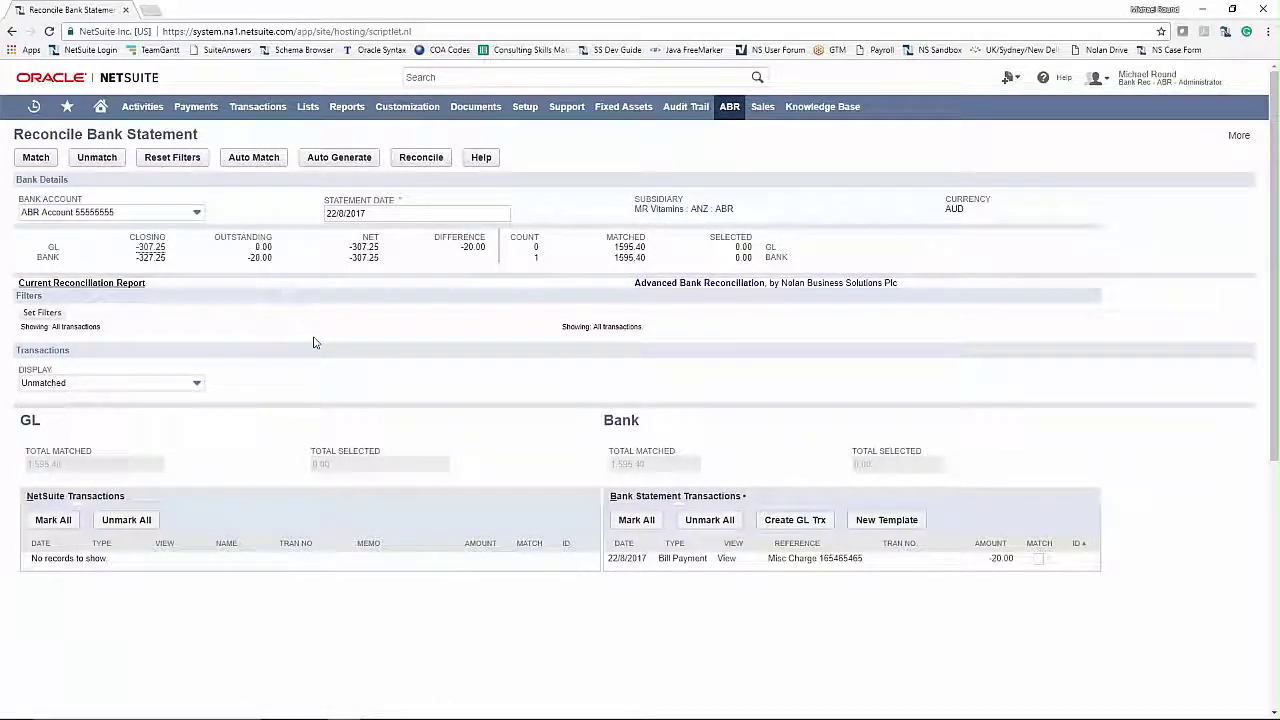
Step: Display only the matched transactions and compare the match IDs of the 720.00 lines on the GL and bank sides
left_click(134, 383)
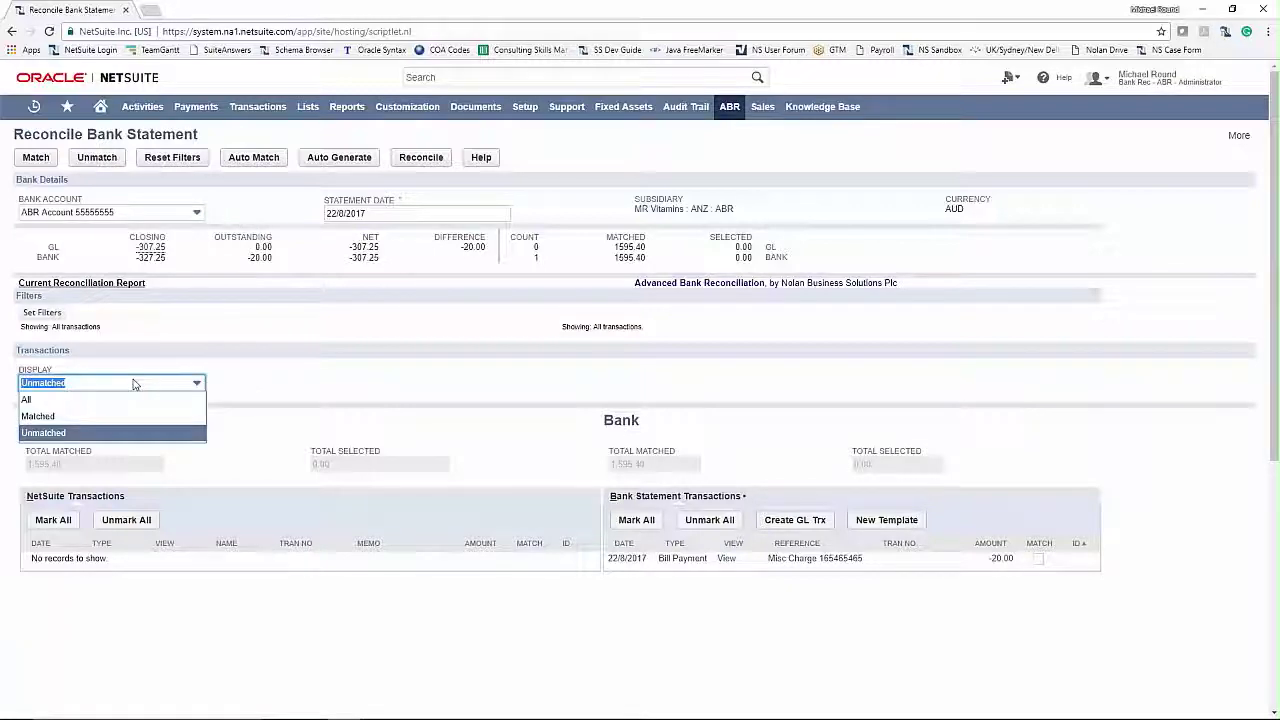
left_click(106, 417)
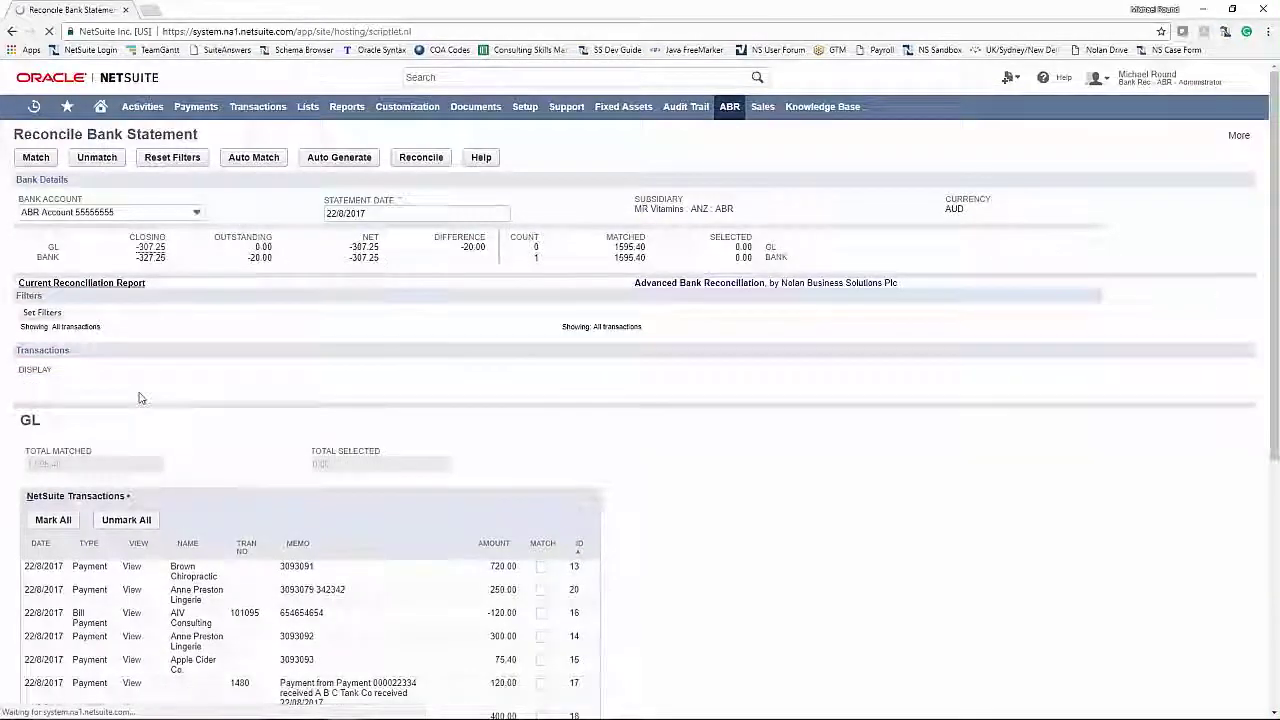
scroll(300, 450, "down", 2)
scroll(432, 478, "up", 1)
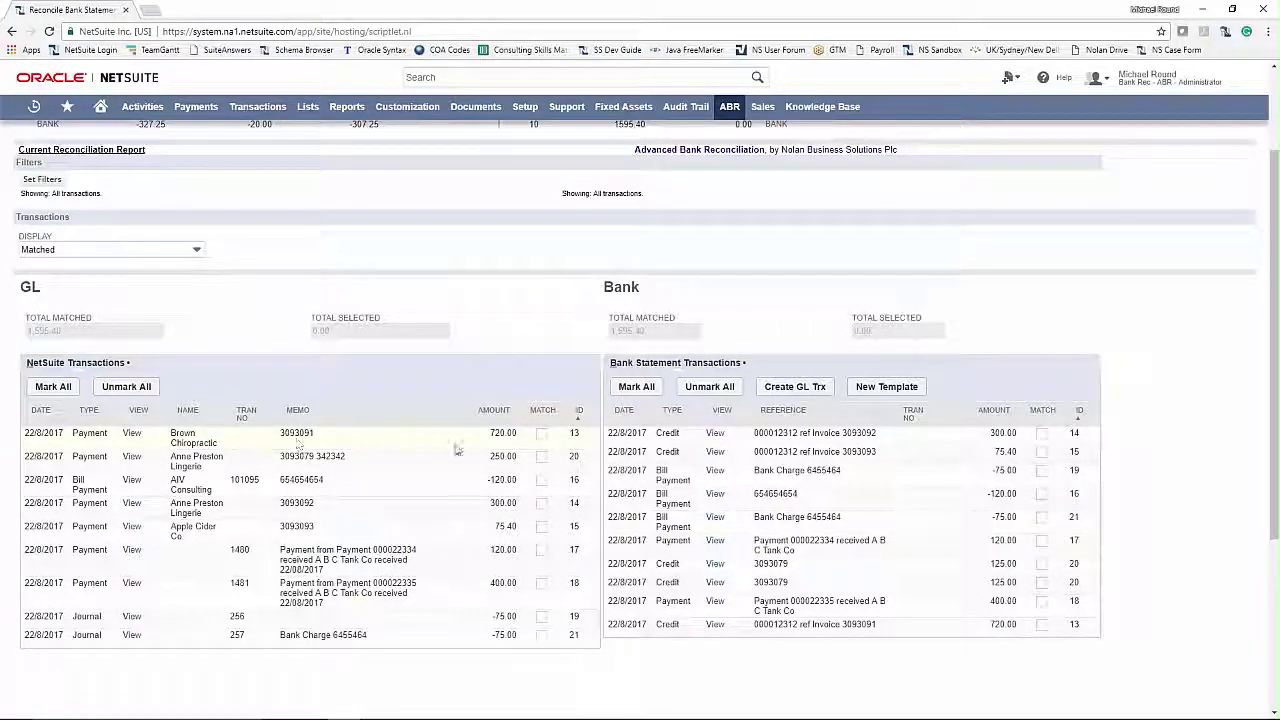
double_click(576, 436)
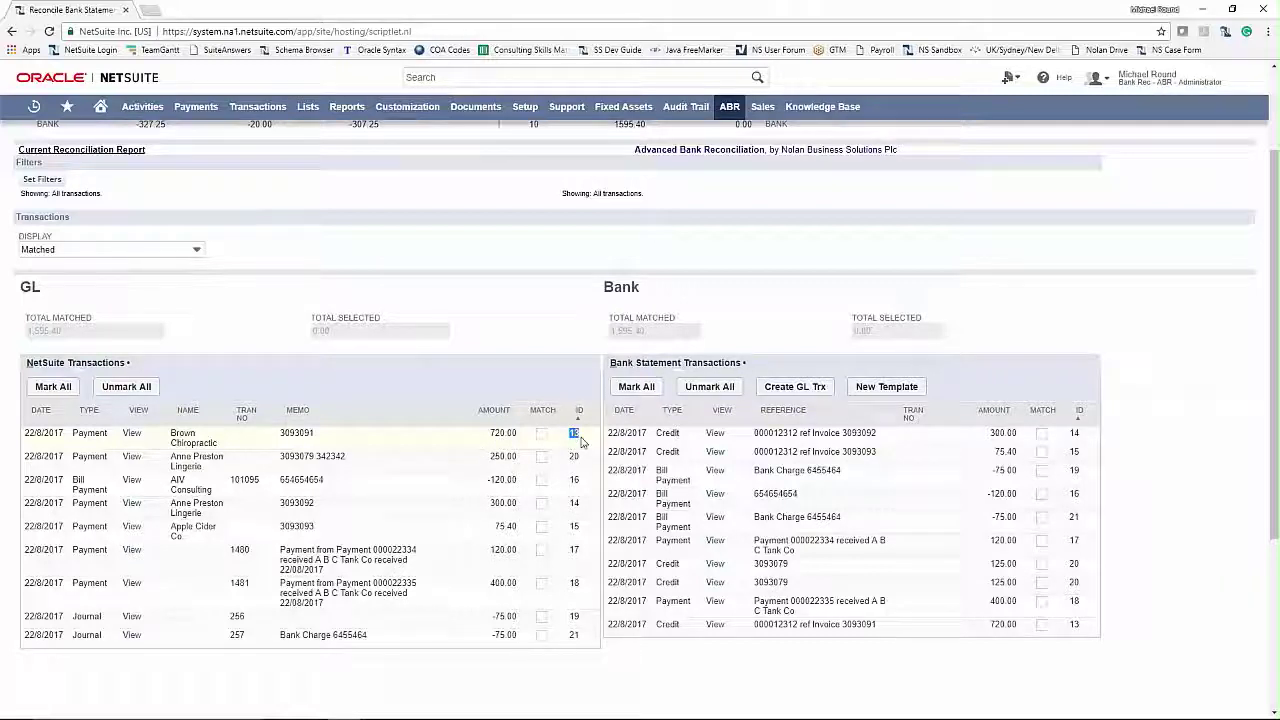
double_click(1075, 625)
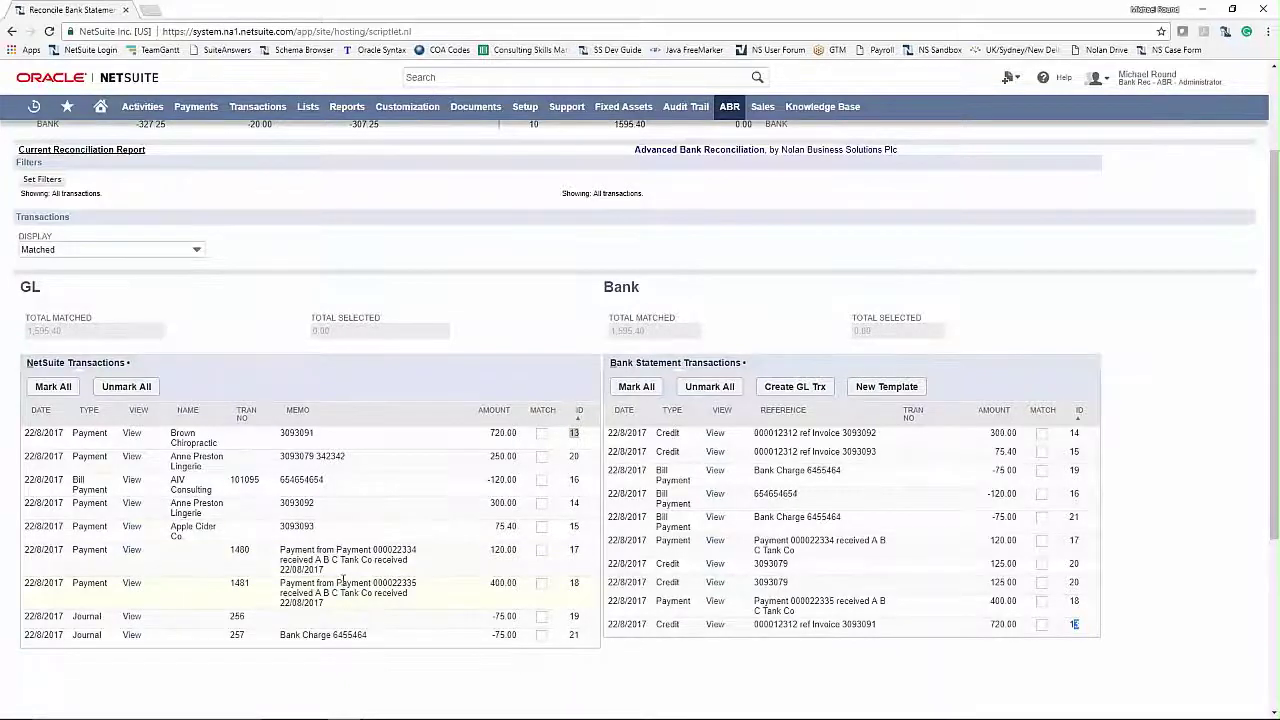
Step: Reconcile the matched transactions, refresh the status until processing is finished and return to the bank statement reconciliation
scroll(103, 650, "up", 2)
scroll(330, 320, "up", 2)
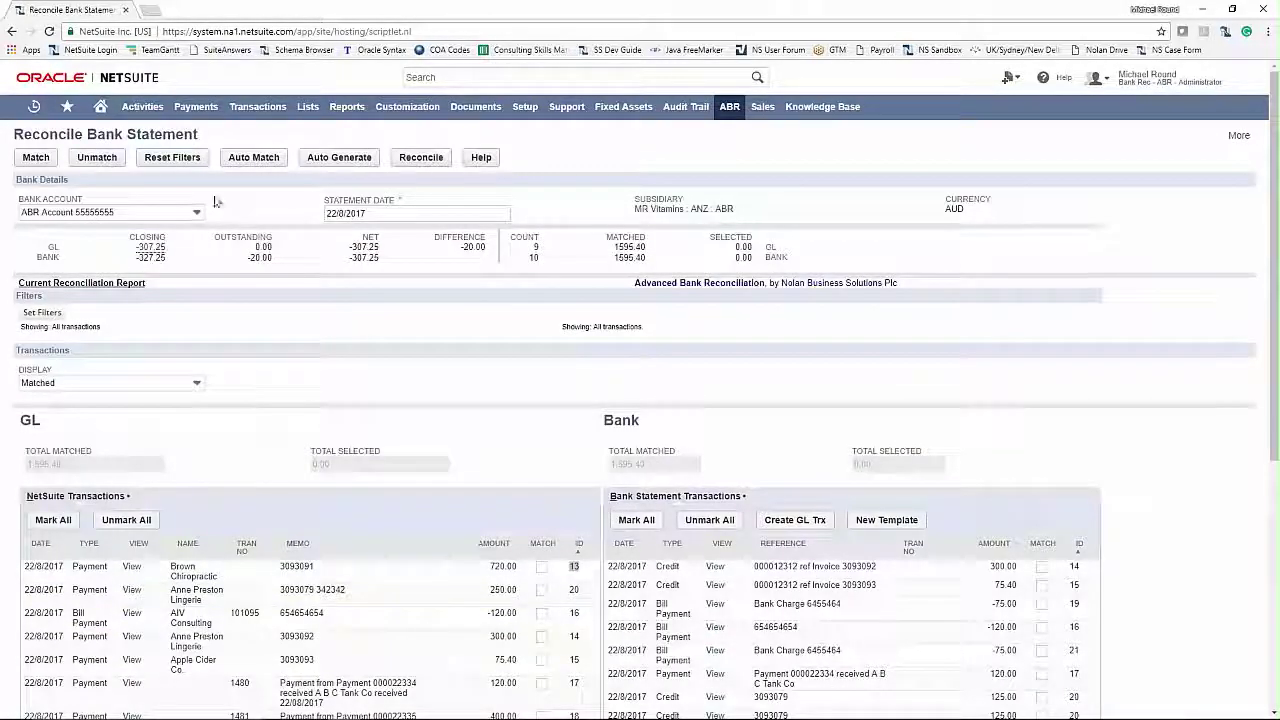
left_click(421, 158)
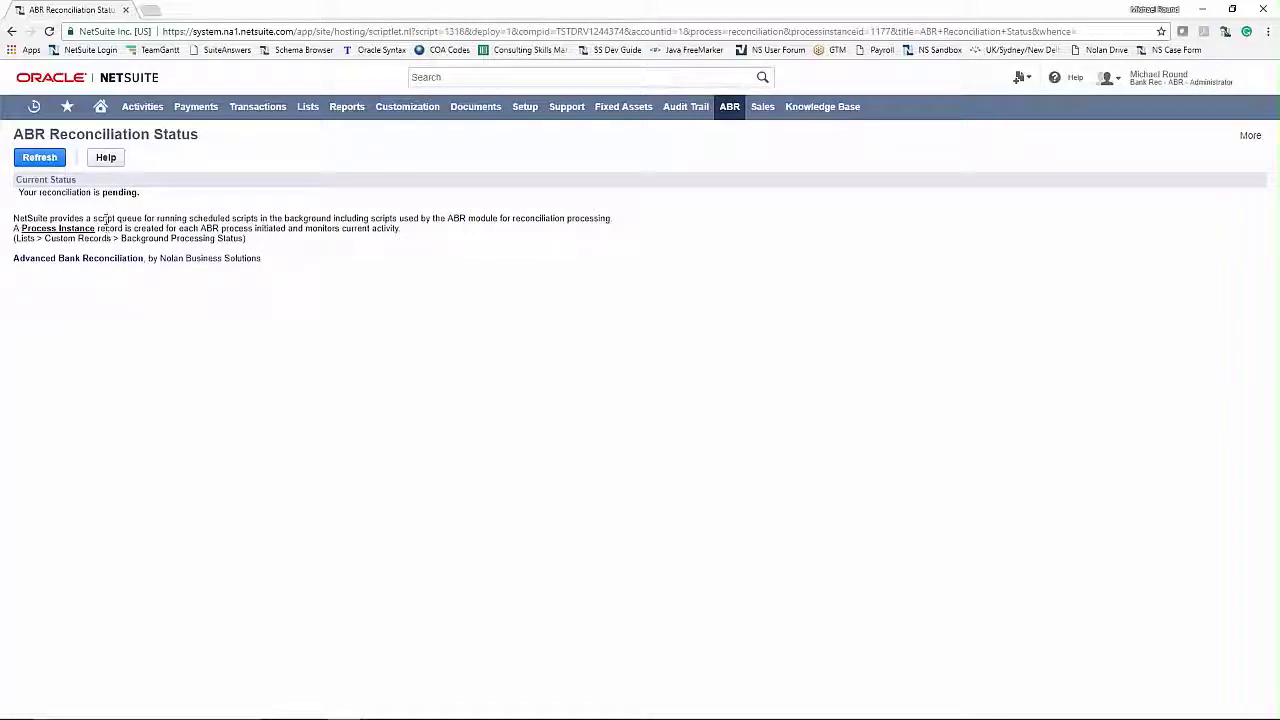
left_click(40, 157)
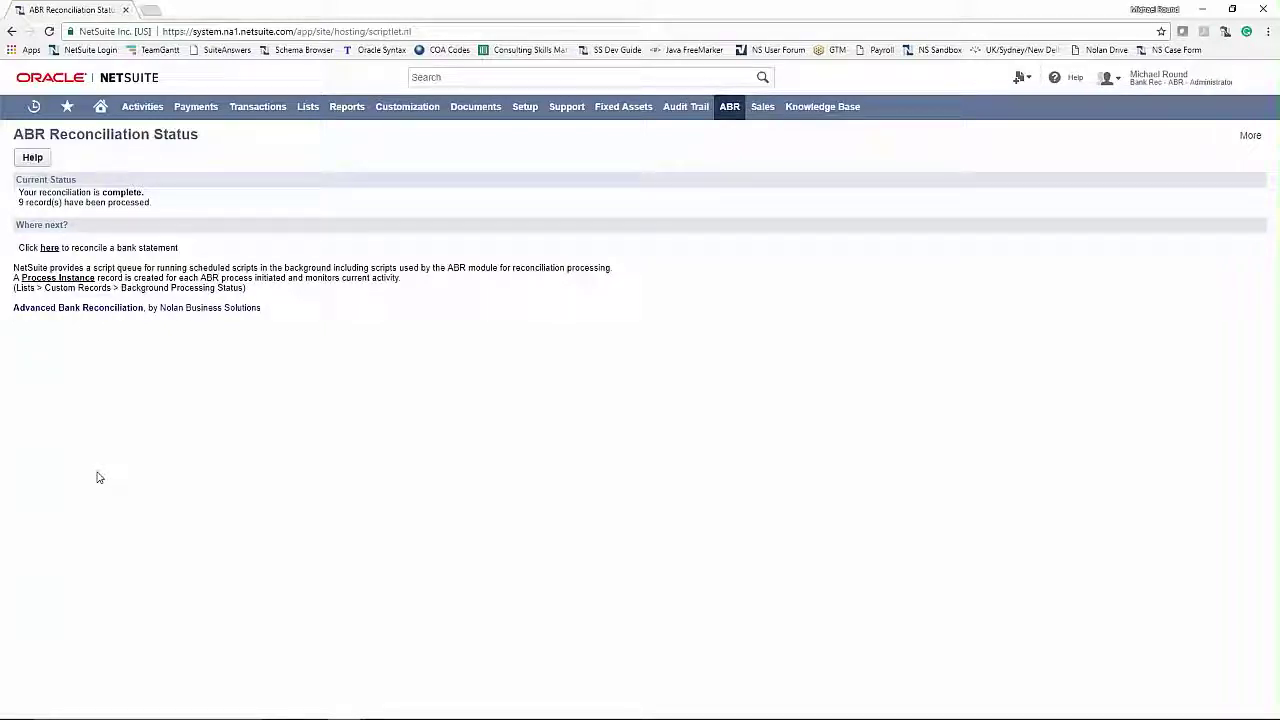
left_click(48, 248)
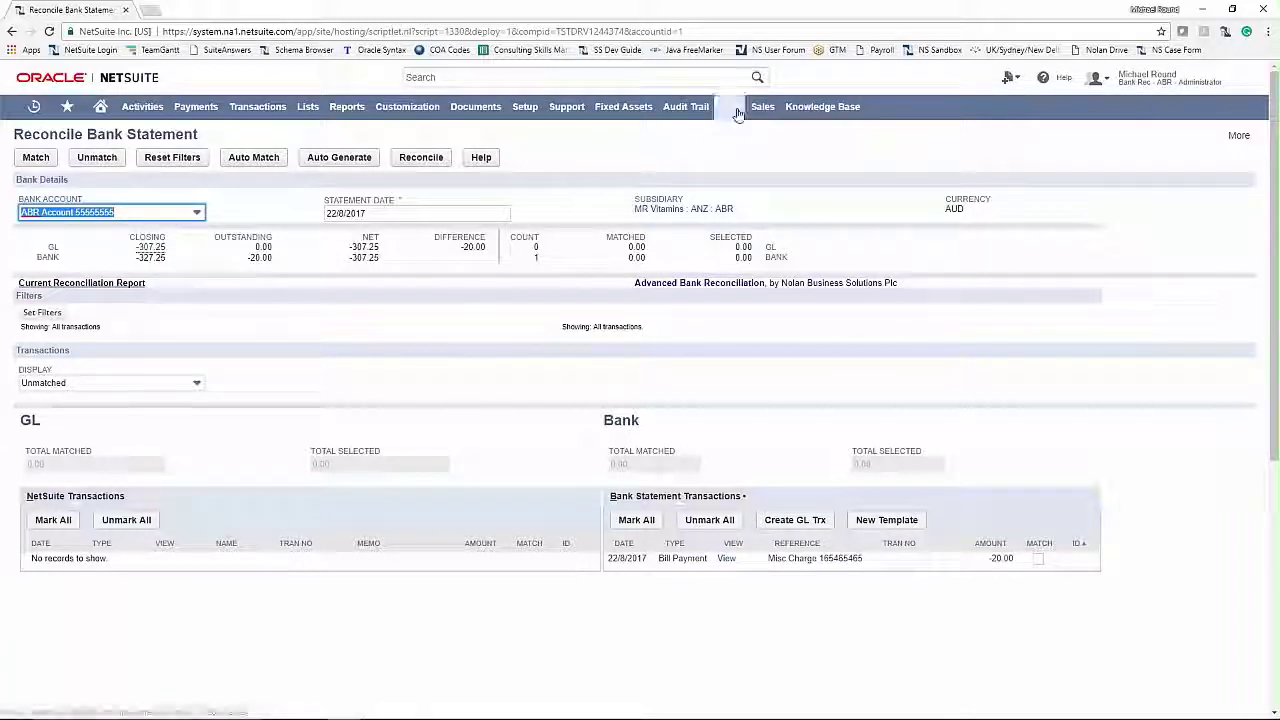
Step: Generate the printable Closing Balance report for the ABR Account with the most recent 22/8/2017 statement date
mouse_move(730, 107)
mouse_move(740, 157)
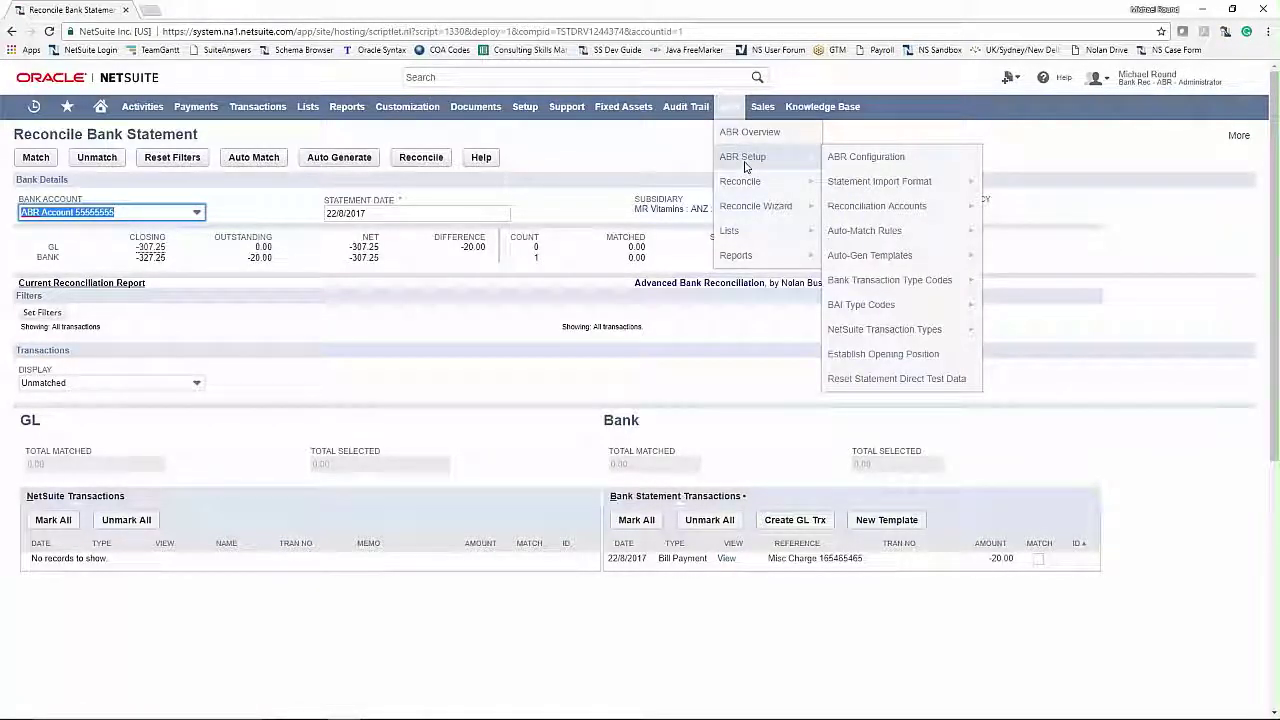
mouse_move(774, 252)
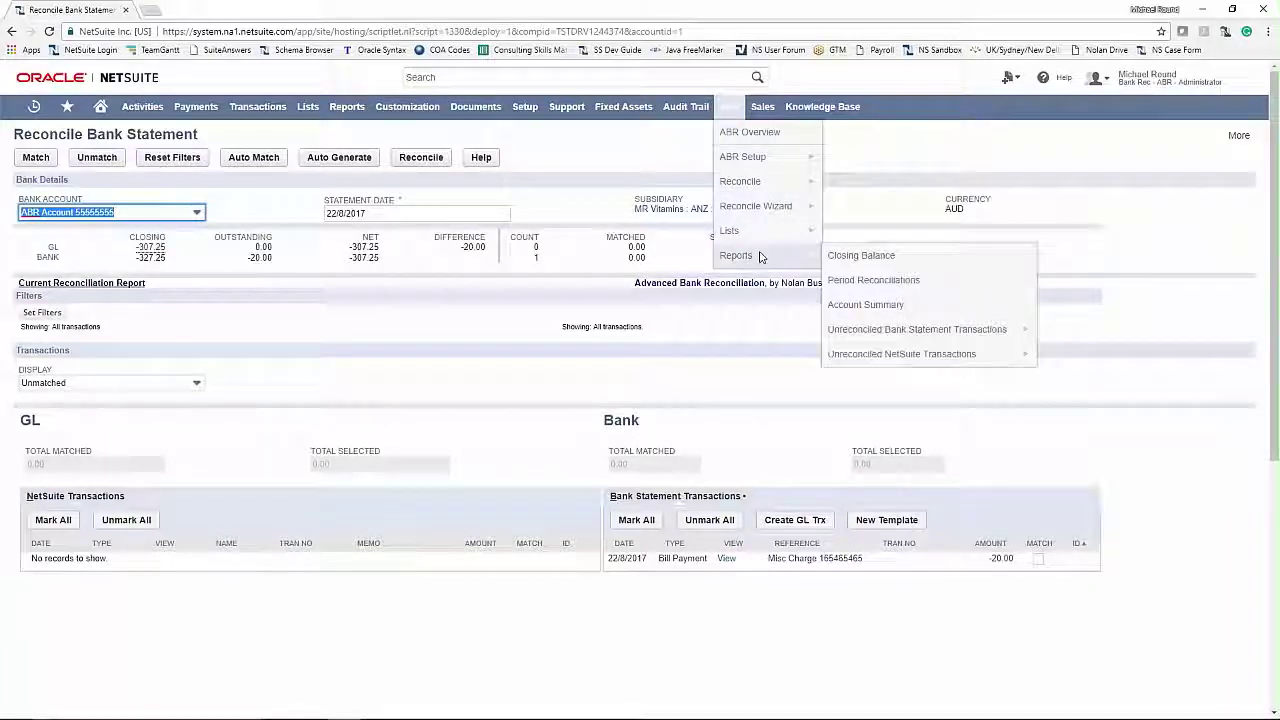
left_click(858, 257)
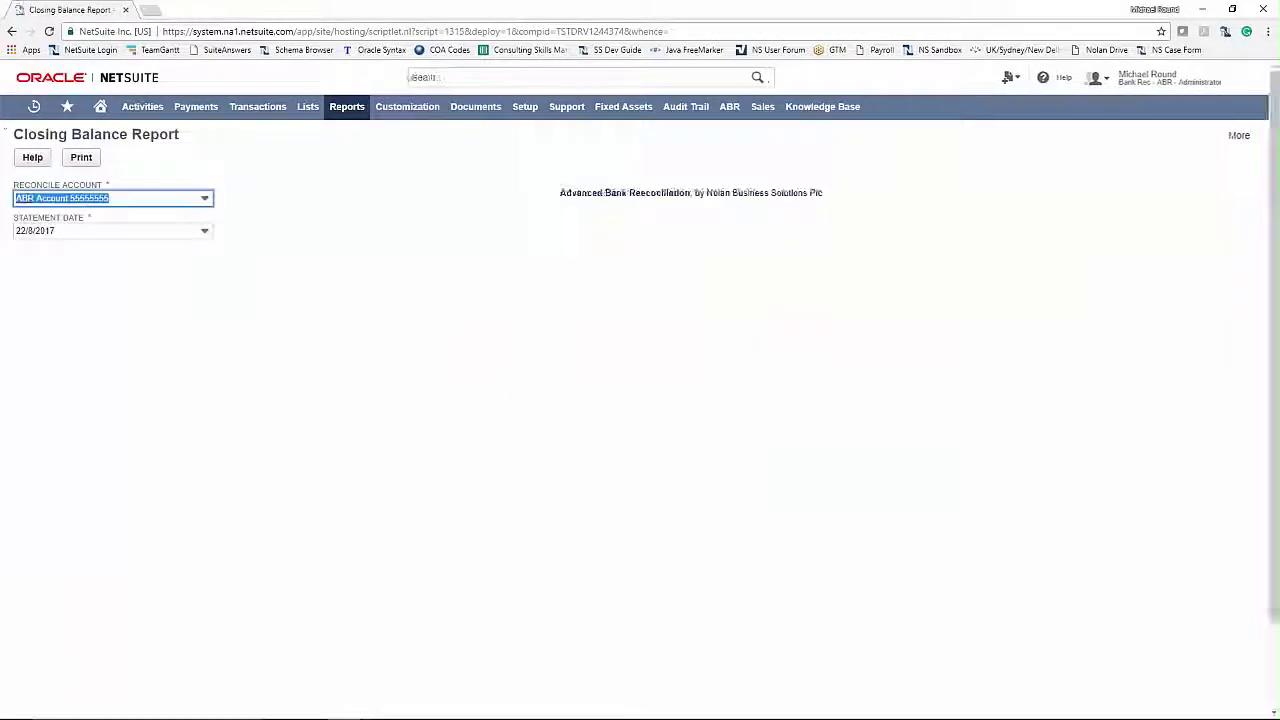
left_click(102, 234)
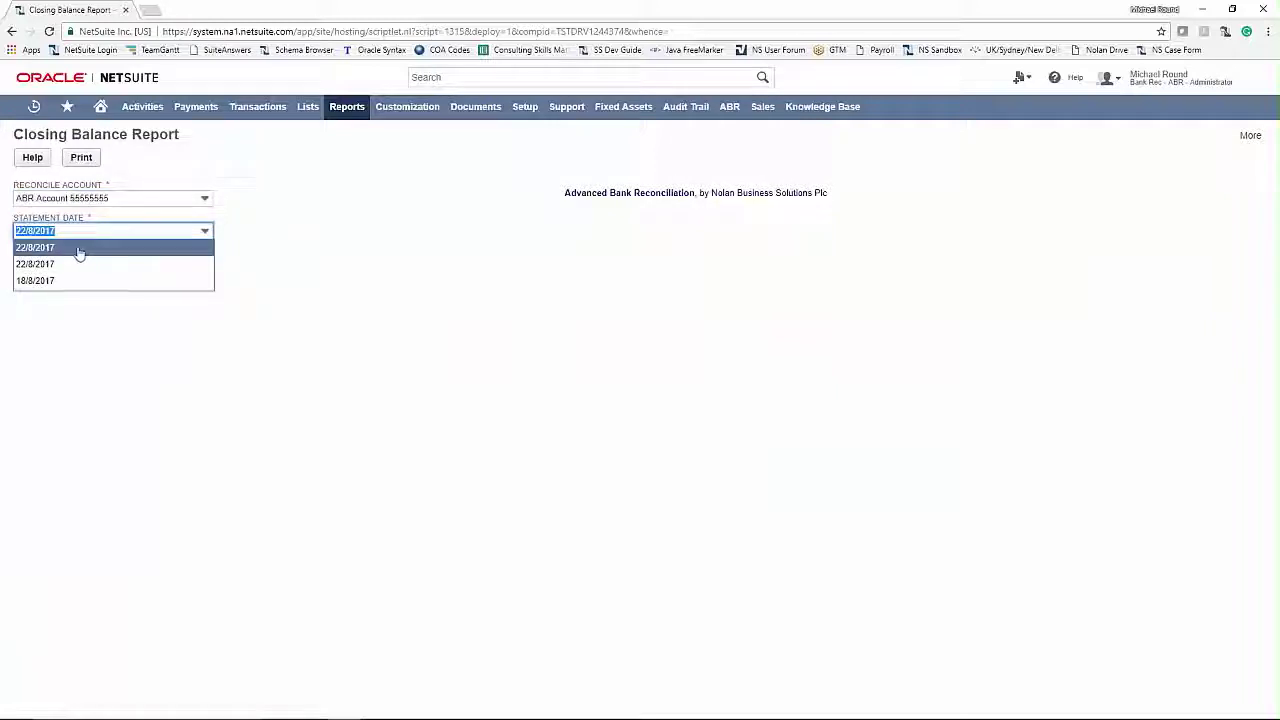
left_click(78, 246)
left_click(81, 157)
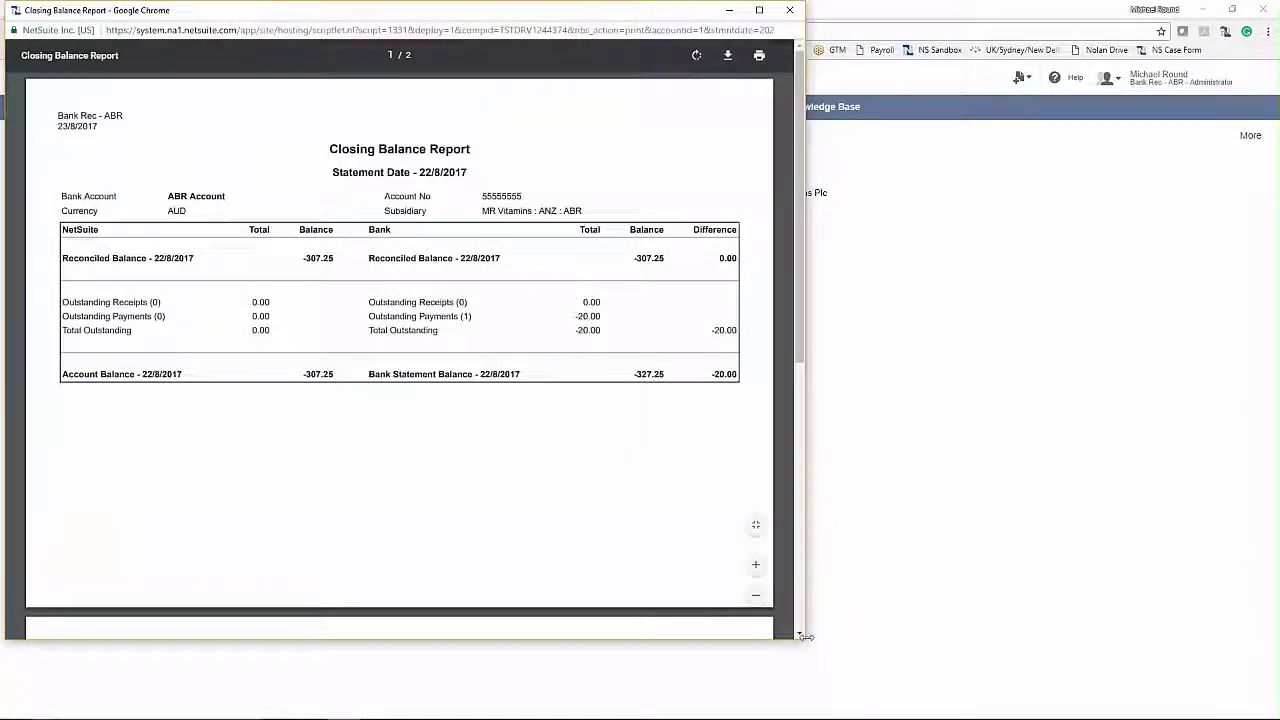
Step: Enlarge the report window, review the balances and the outstanding transactions on both pages, and close it
left_click_drag(806, 636, 1258, 692)
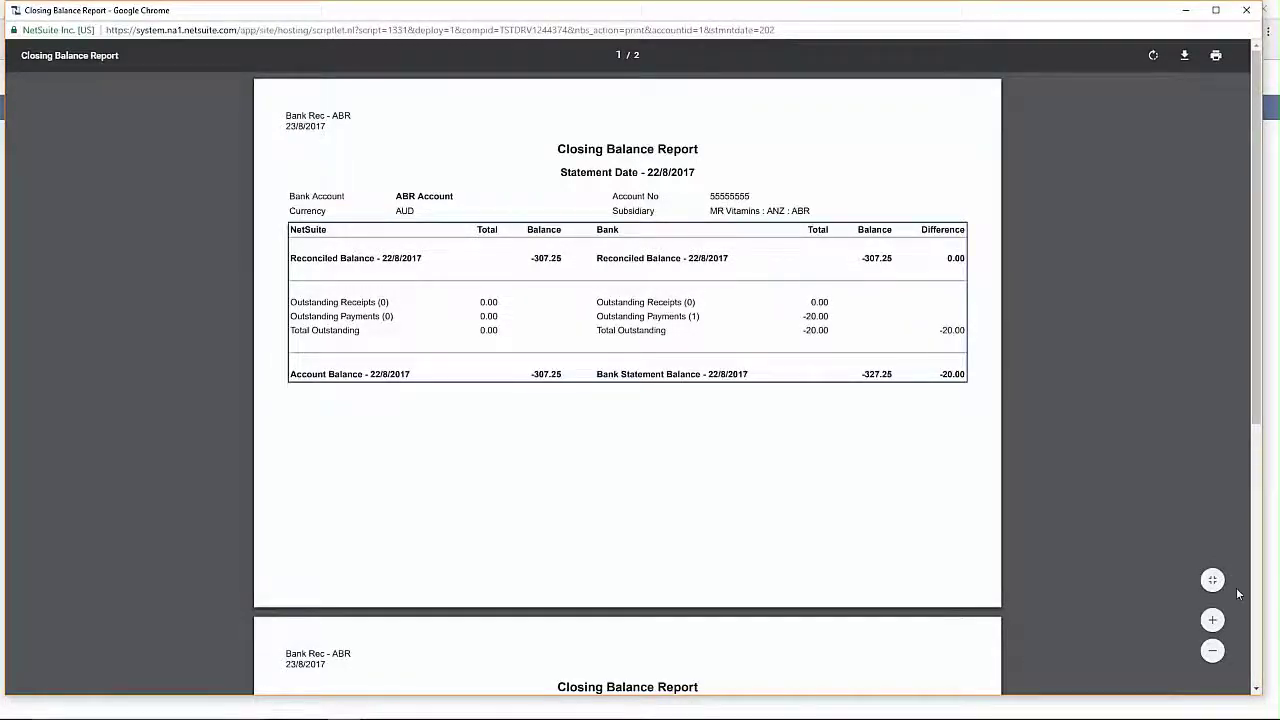
scroll(877, 526, "down", 5)
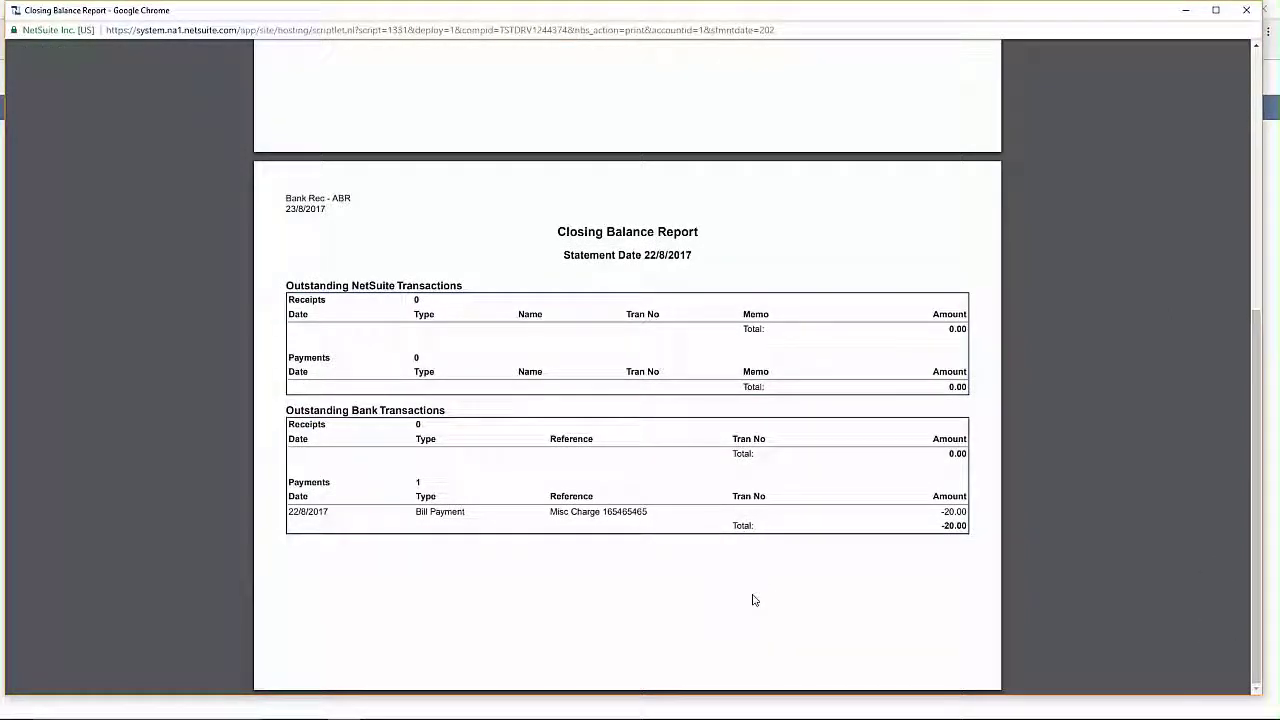
mouse_move(1024, 191)
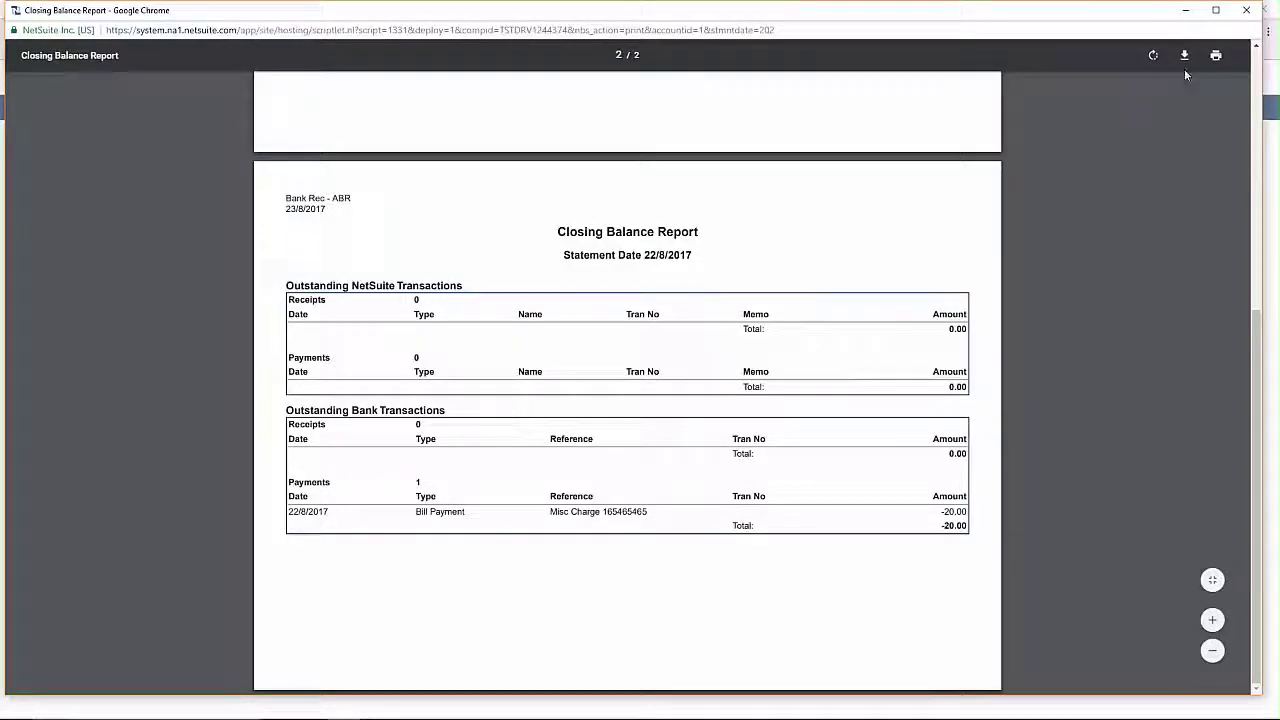
left_click(1246, 10)
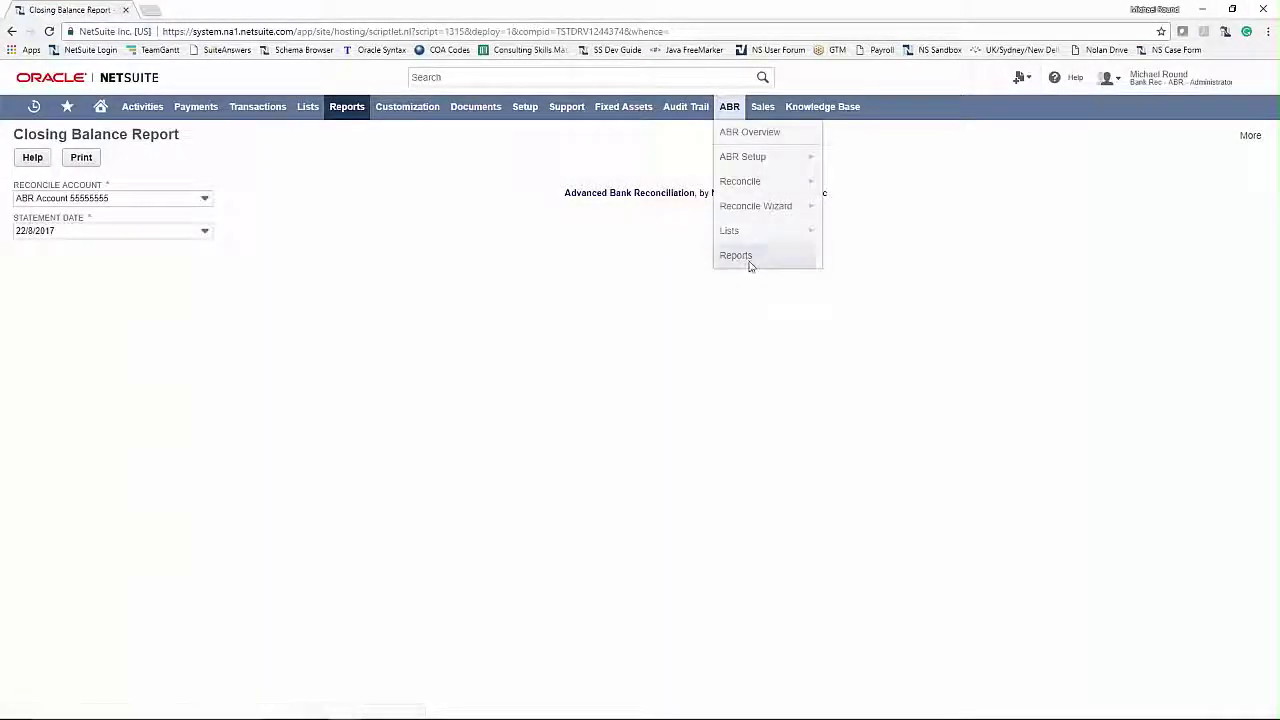
Step: Look over the available reconciliation reports, open the ABR bank statement list and view statement BS0011
mouse_move(750, 256)
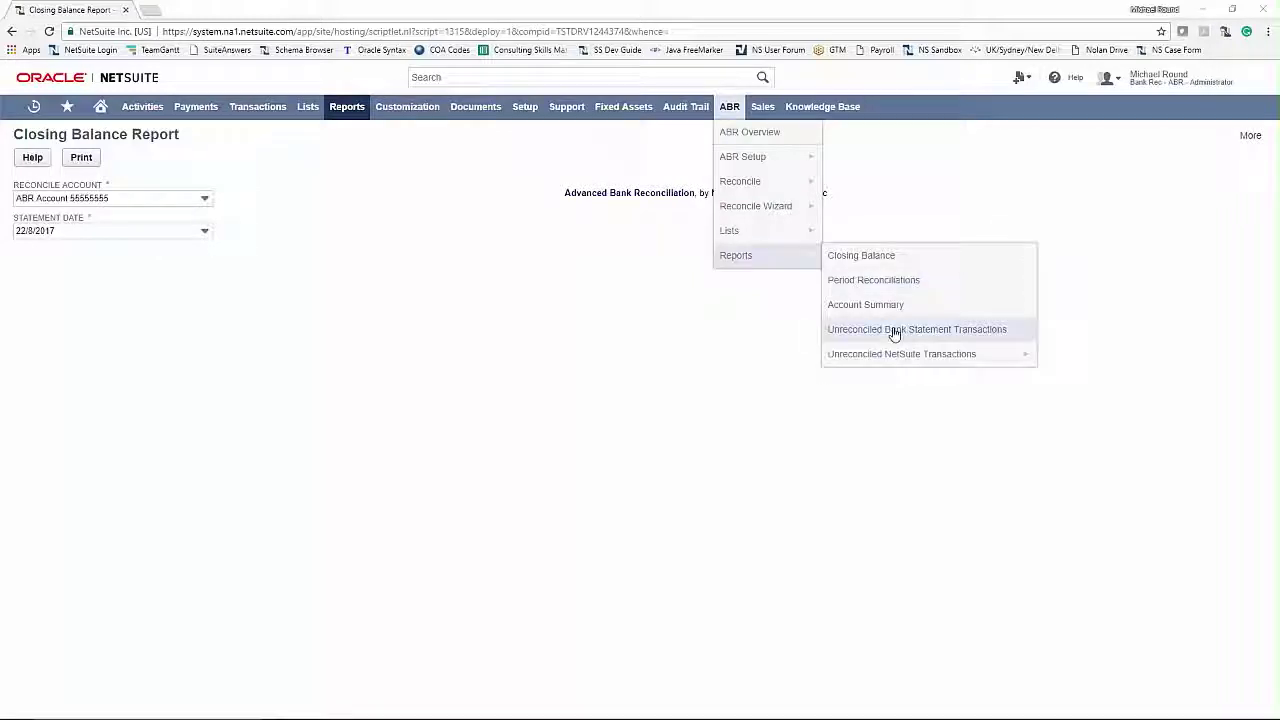
mouse_move(903, 362)
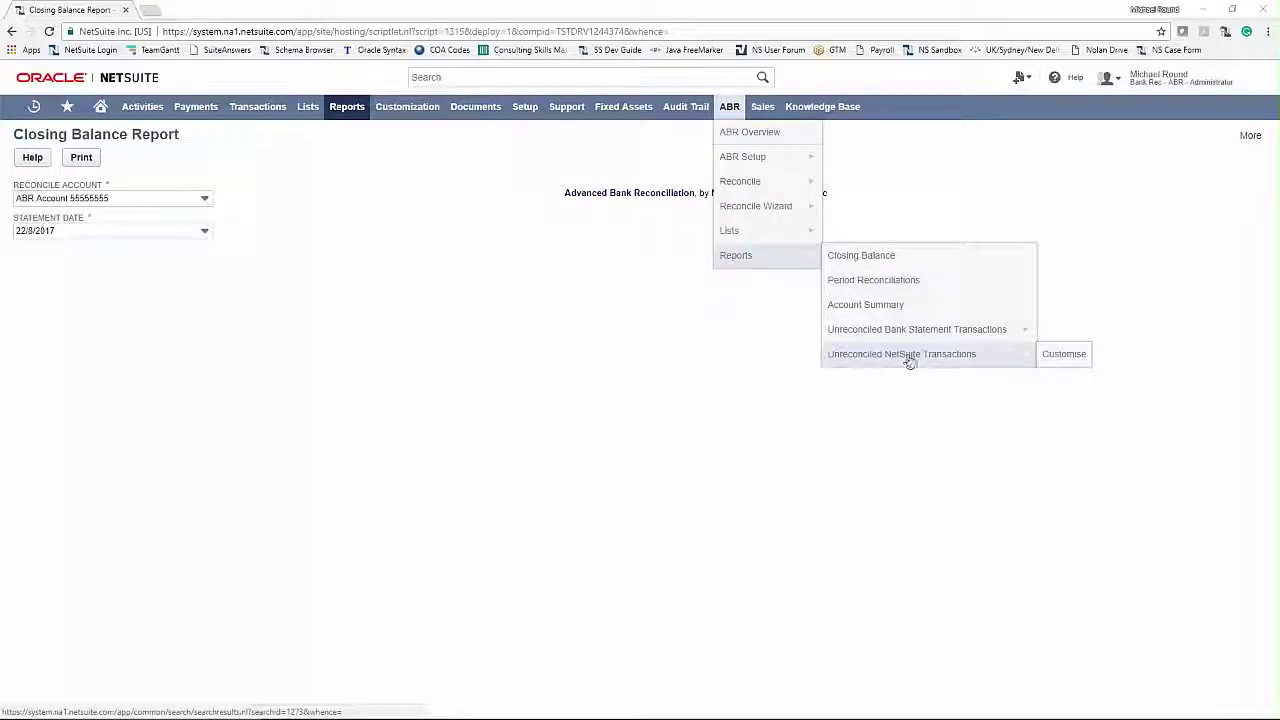
mouse_move(903, 340)
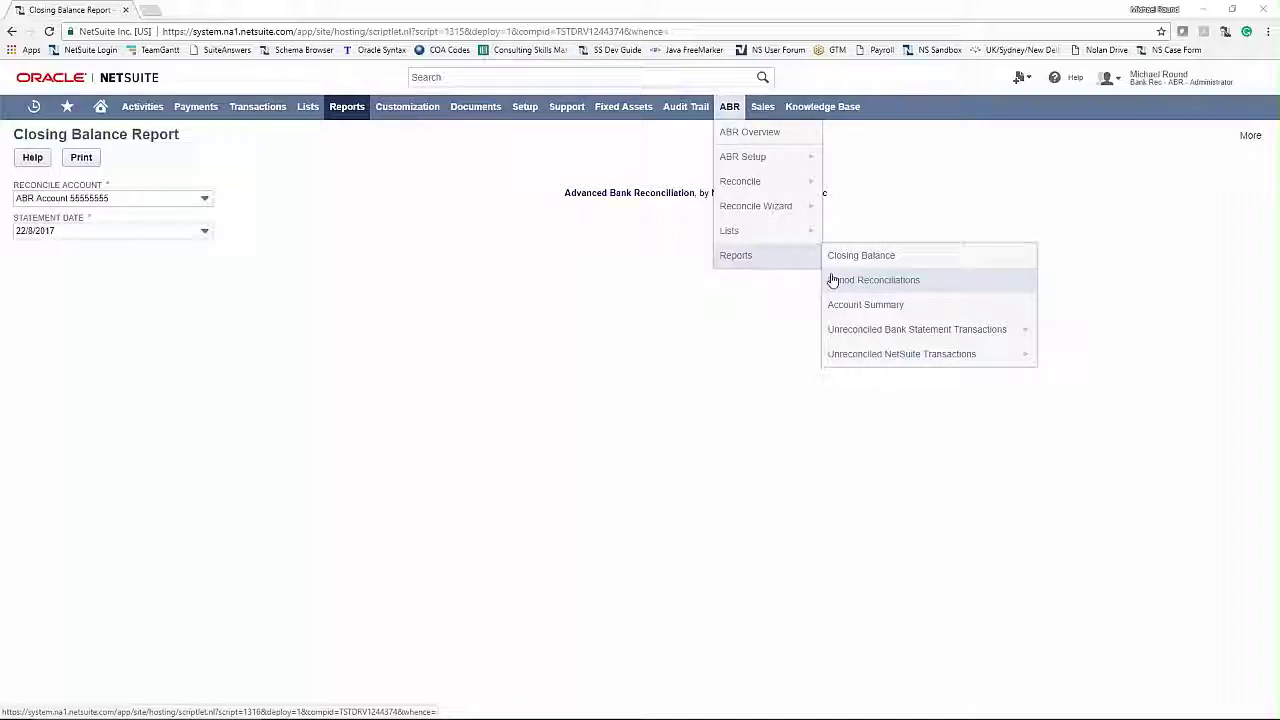
mouse_move(789, 237)
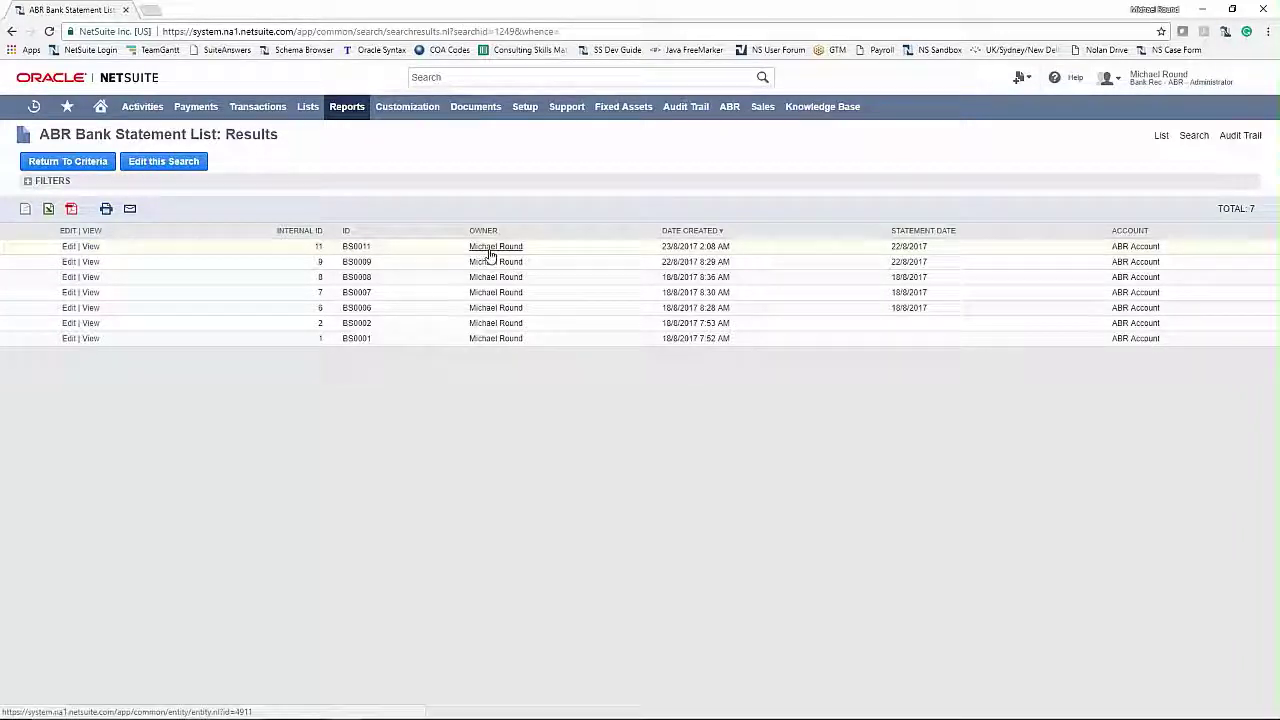
left_click(90, 246)
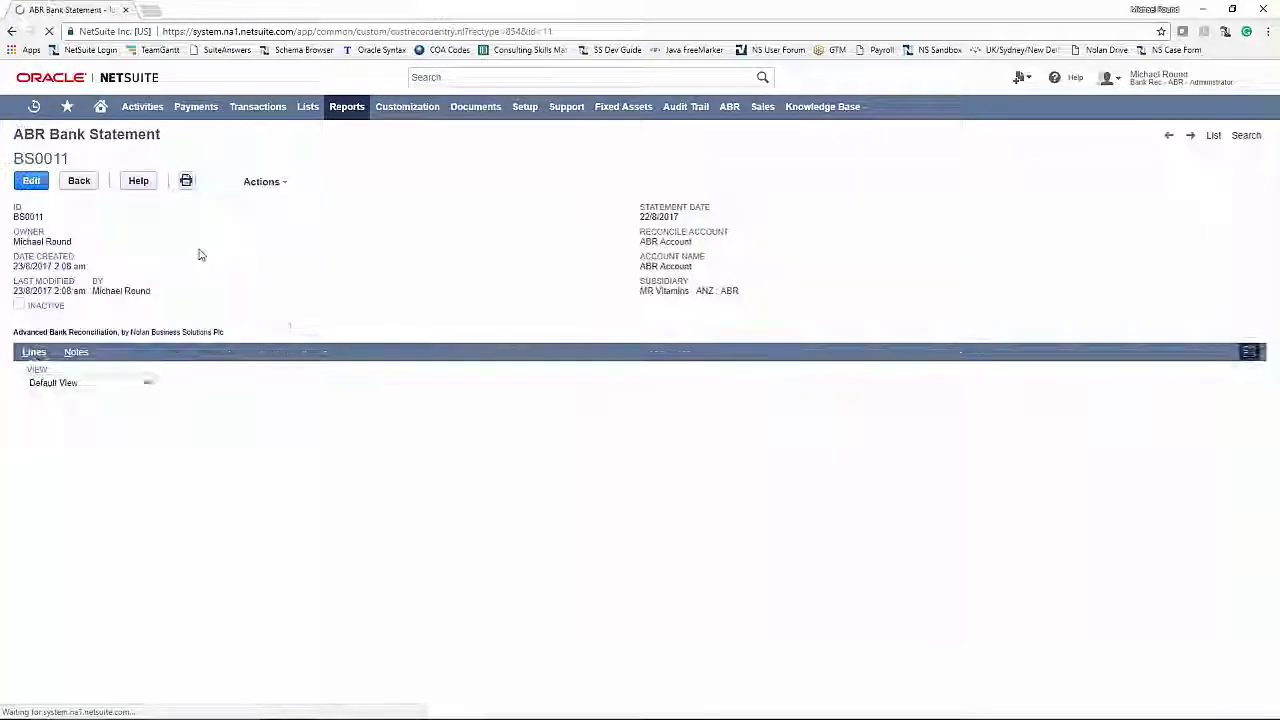